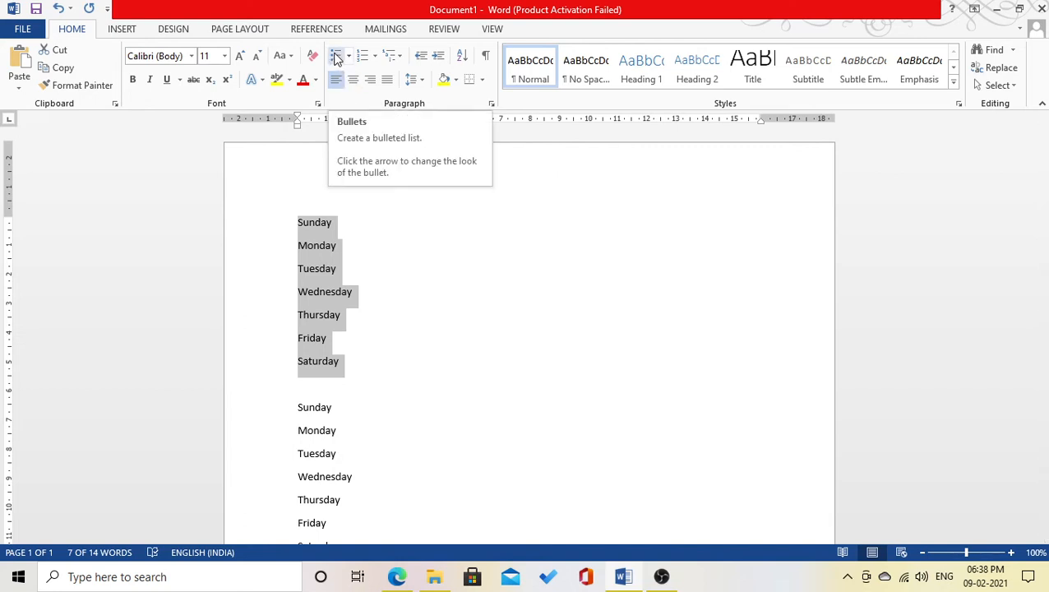
- Give the first Sunday-to-Saturday list checkmark bullets
{"action": "left_click", "coordinate": [336, 56]}
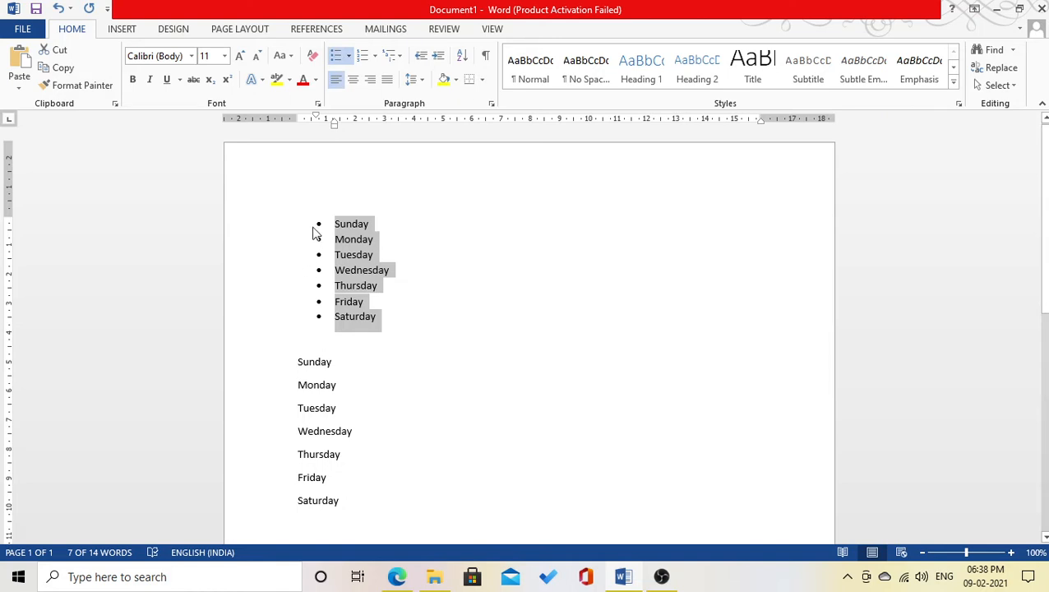
{"action": "left_click", "coordinate": [348, 55]}
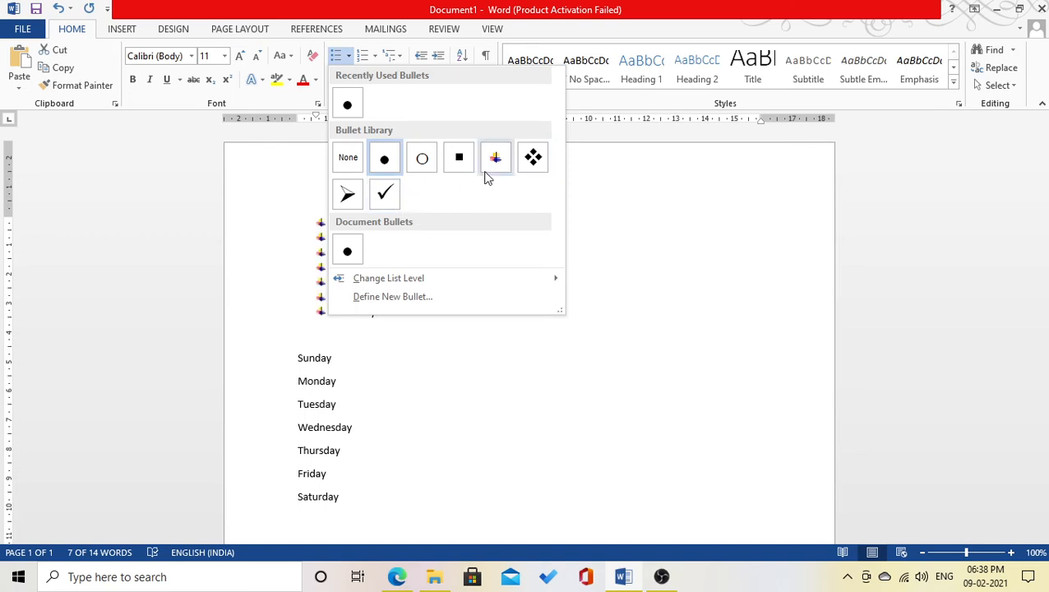
{"action": "left_click", "coordinate": [391, 197]}
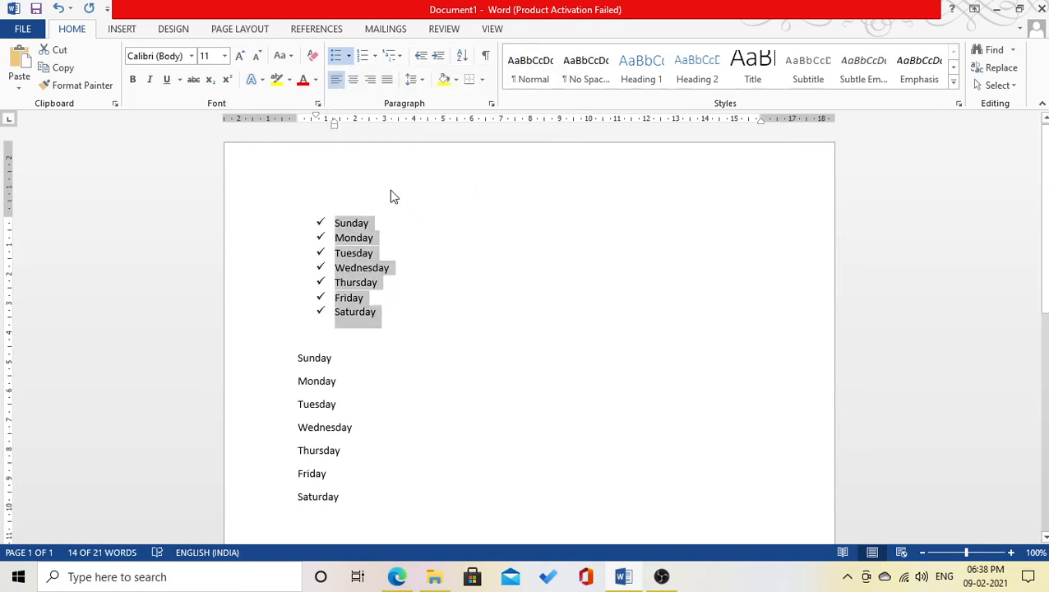
{"action": "left_click", "coordinate": [349, 58]}
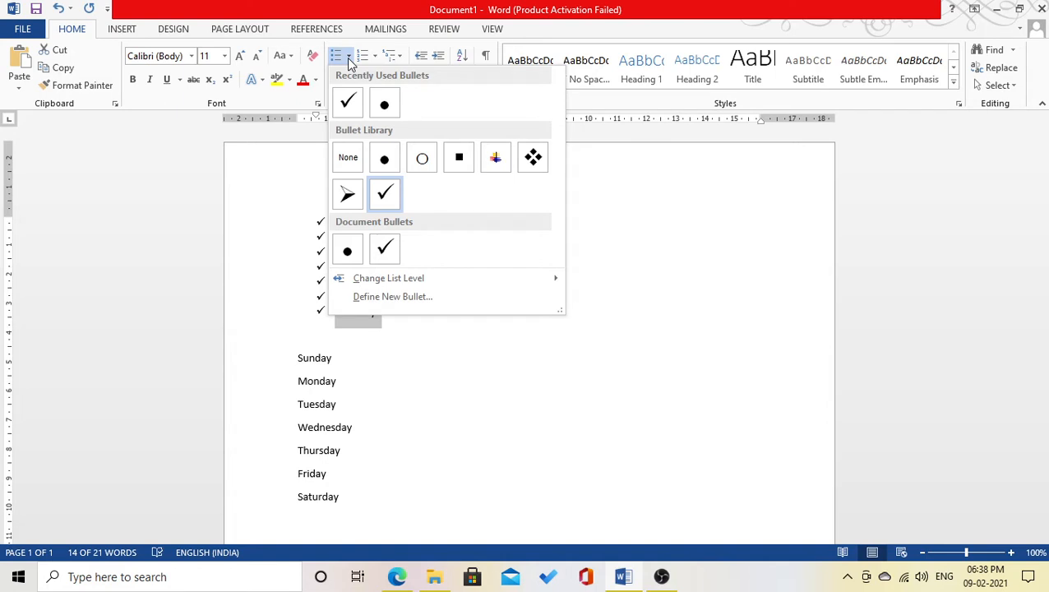
- Define a new picture bullet from the portrait photo file to replace the checkmarks
{"action": "left_click", "coordinate": [410, 297]}
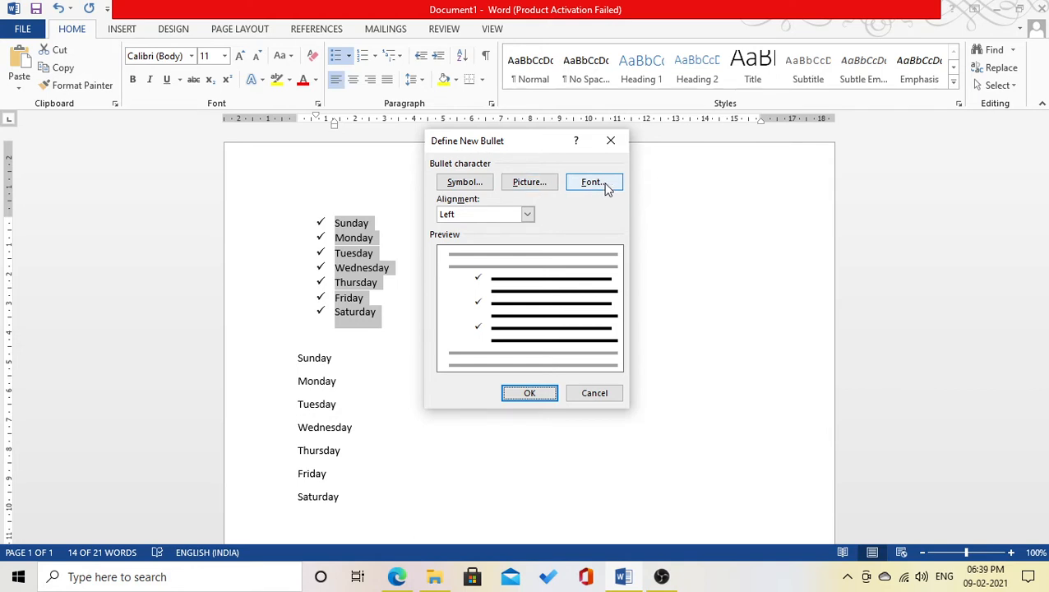
{"action": "left_click", "coordinate": [538, 184]}
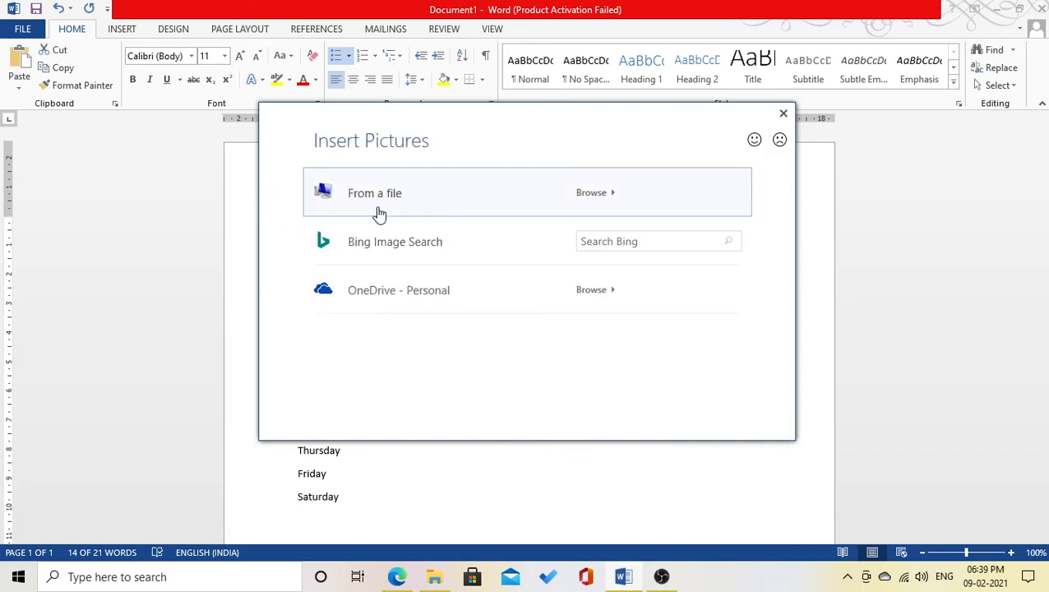
{"action": "left_click", "coordinate": [599, 194]}
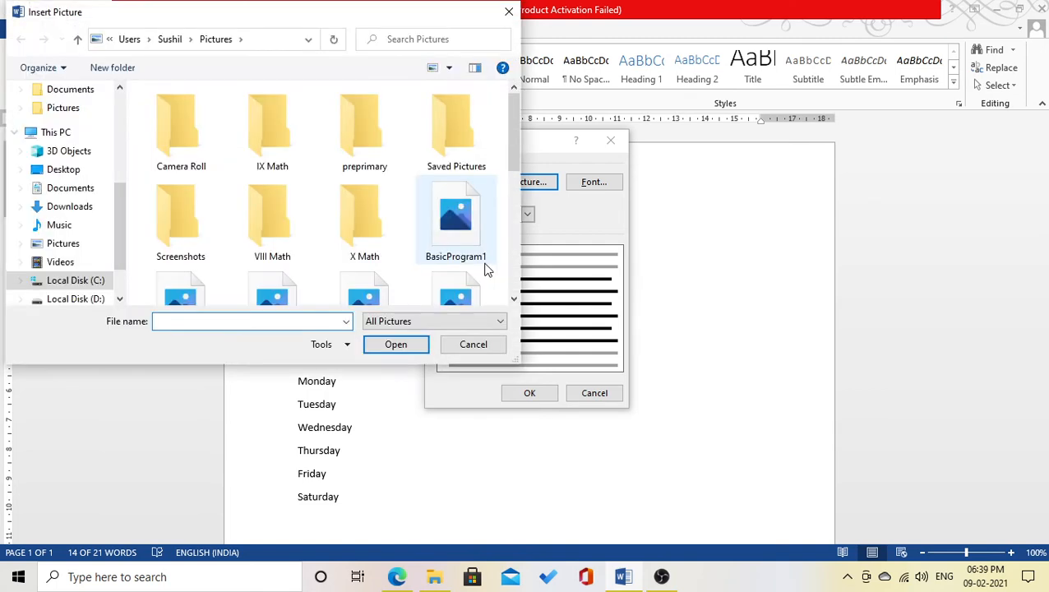
{"action": "left_click", "coordinate": [514, 300]}
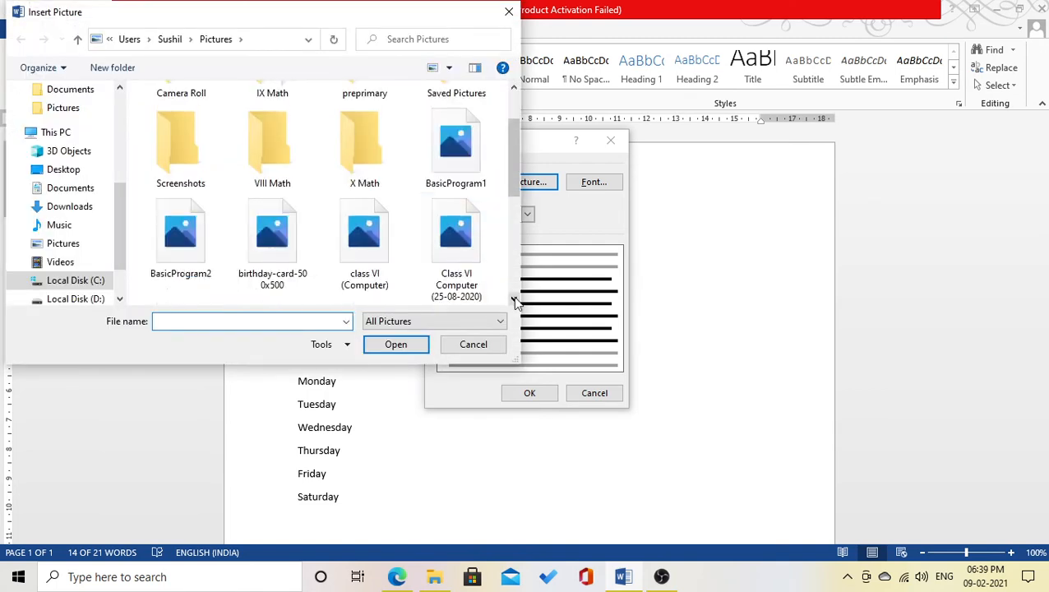
{"action": "left_click", "coordinate": [514, 300]}
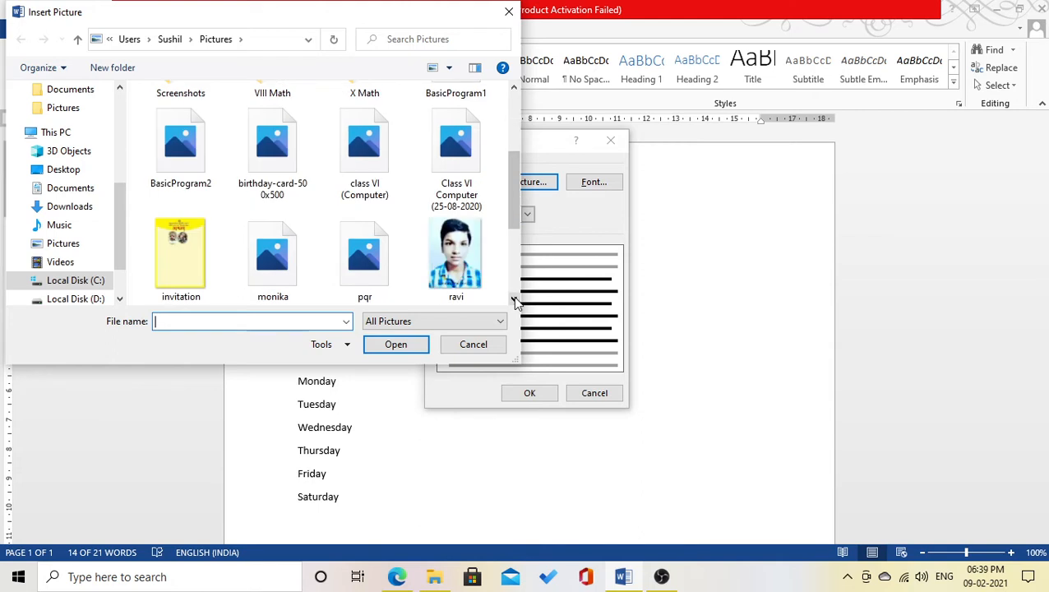
{"action": "left_click", "coordinate": [514, 300]}
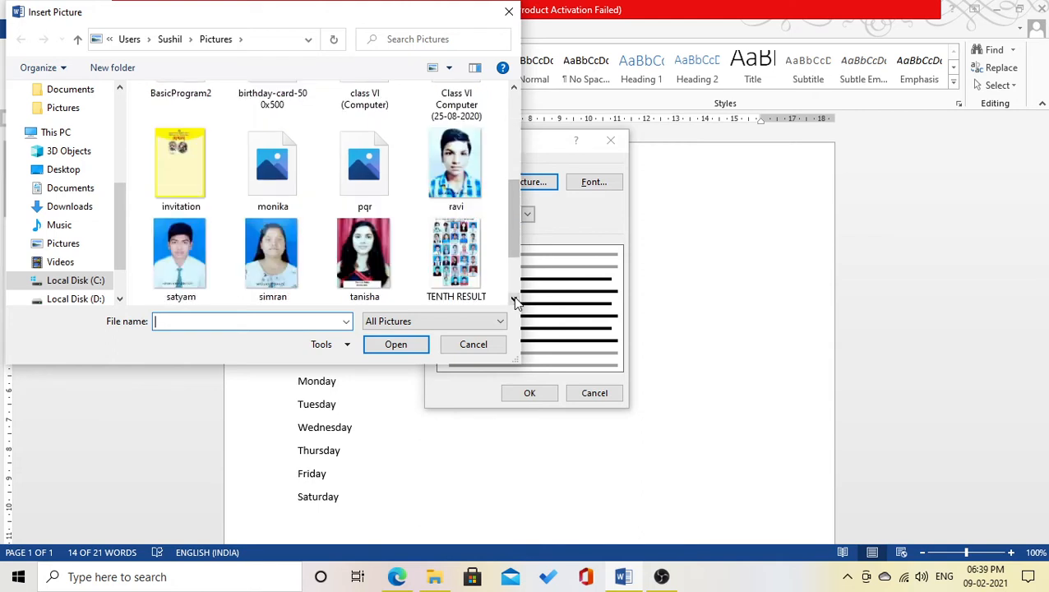
{"action": "left_click", "coordinate": [476, 175]}
{"action": "left_click", "coordinate": [397, 344]}
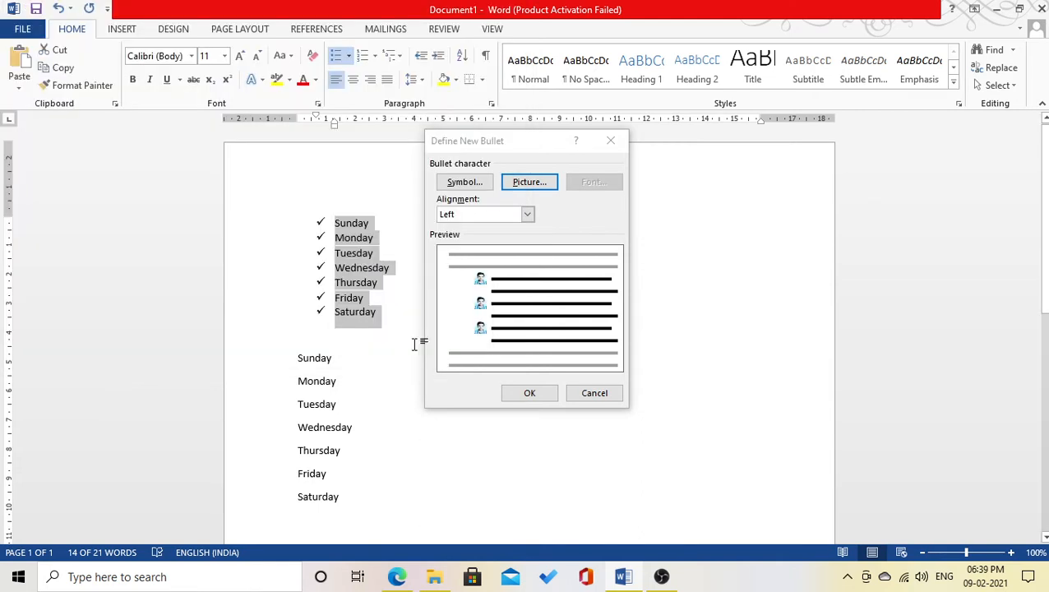
{"action": "left_click", "coordinate": [534, 395]}
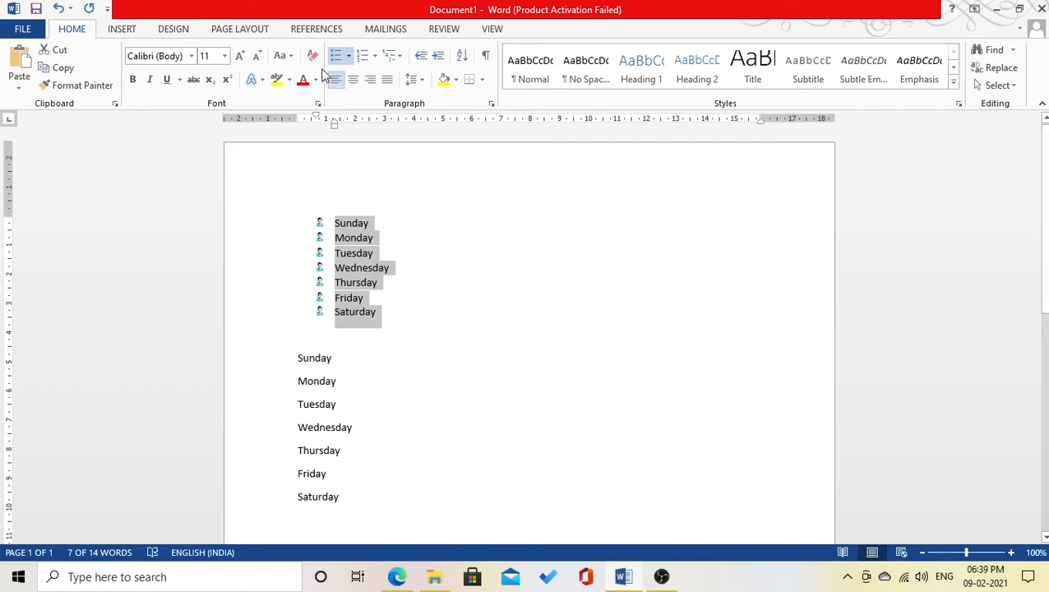
{"action": "left_click", "coordinate": [348, 56]}
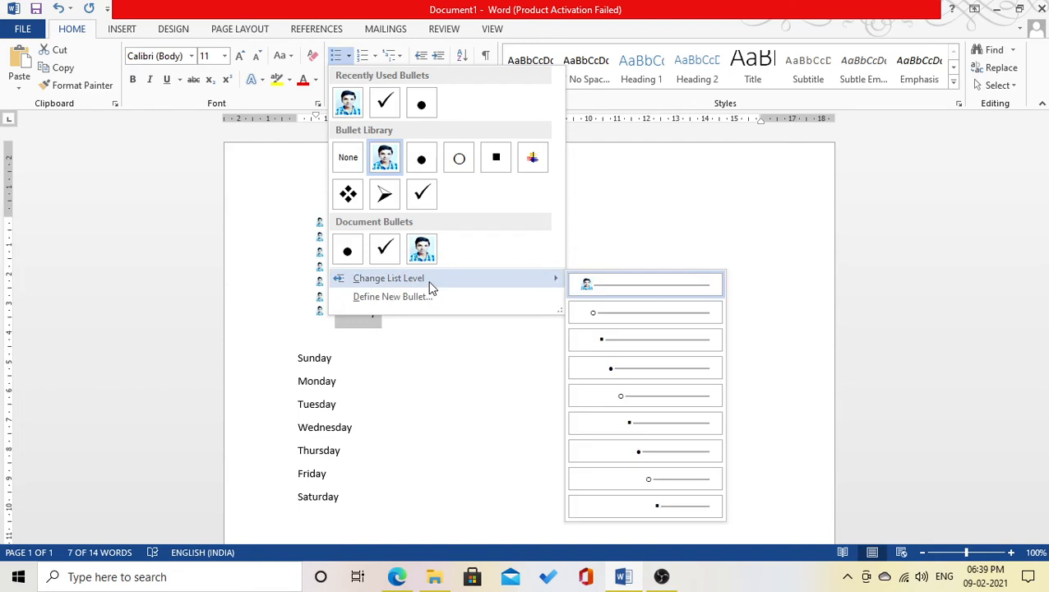
{"action": "left_click", "coordinate": [288, 245]}
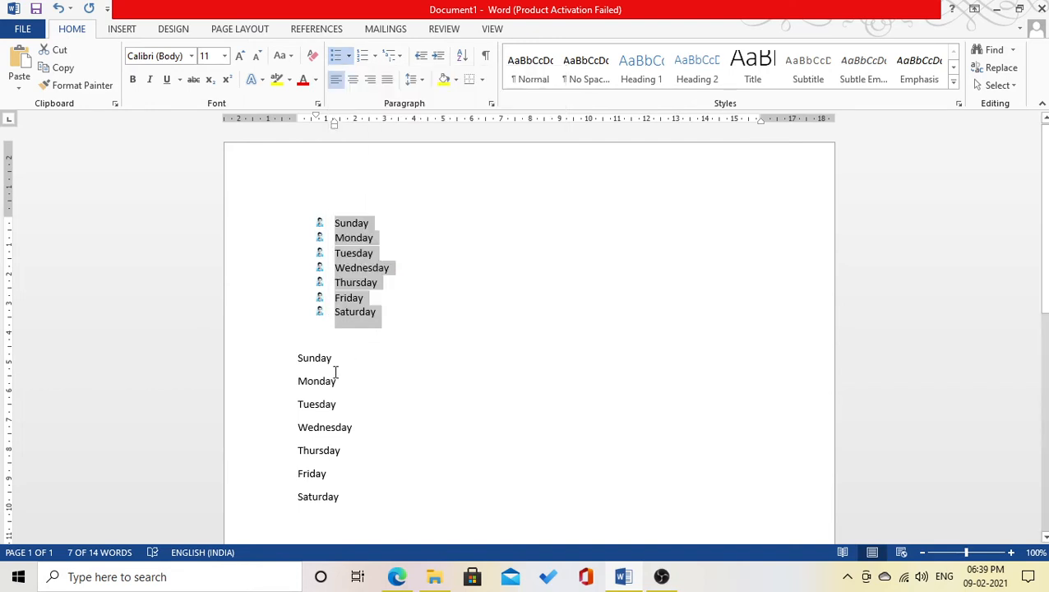
{"action": "left_click_drag", "start_coordinate": [296, 358], "coordinate": [355, 493]}
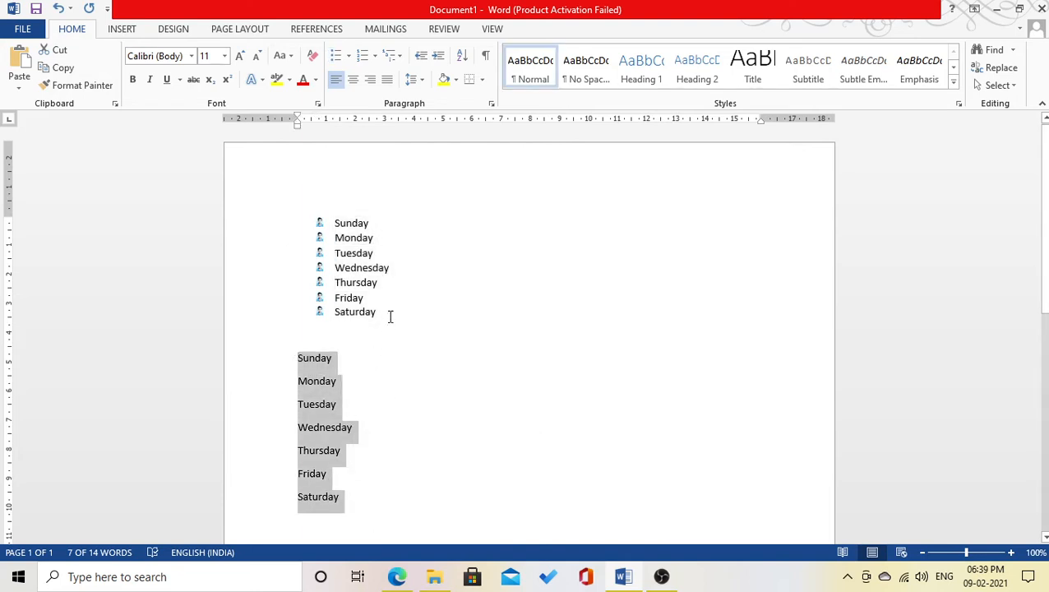
{"action": "left_click_drag", "start_coordinate": [388, 316], "coordinate": [298, 196]}
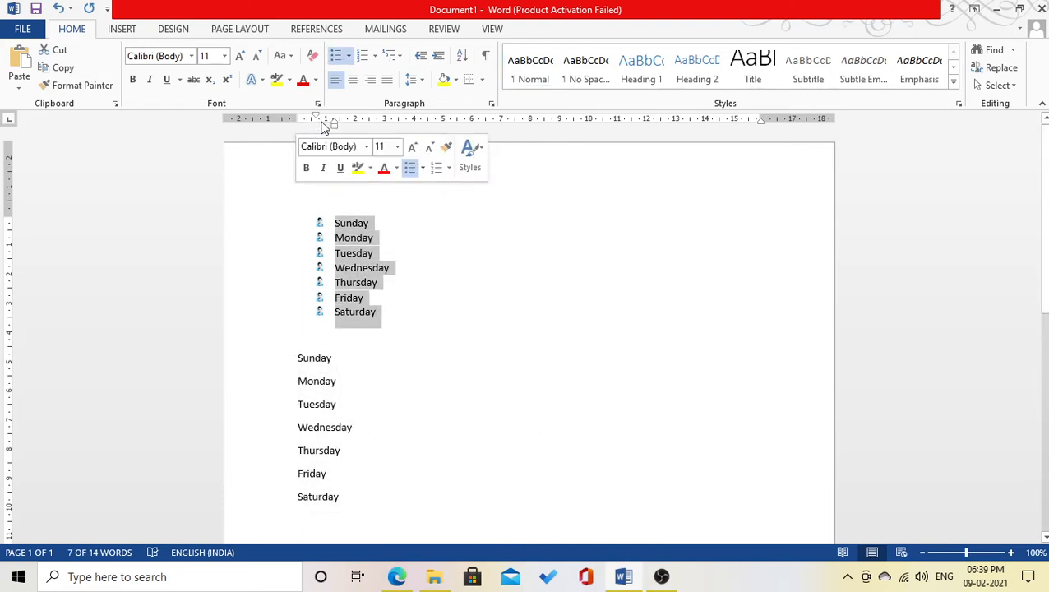
{"action": "left_click", "coordinate": [336, 56]}
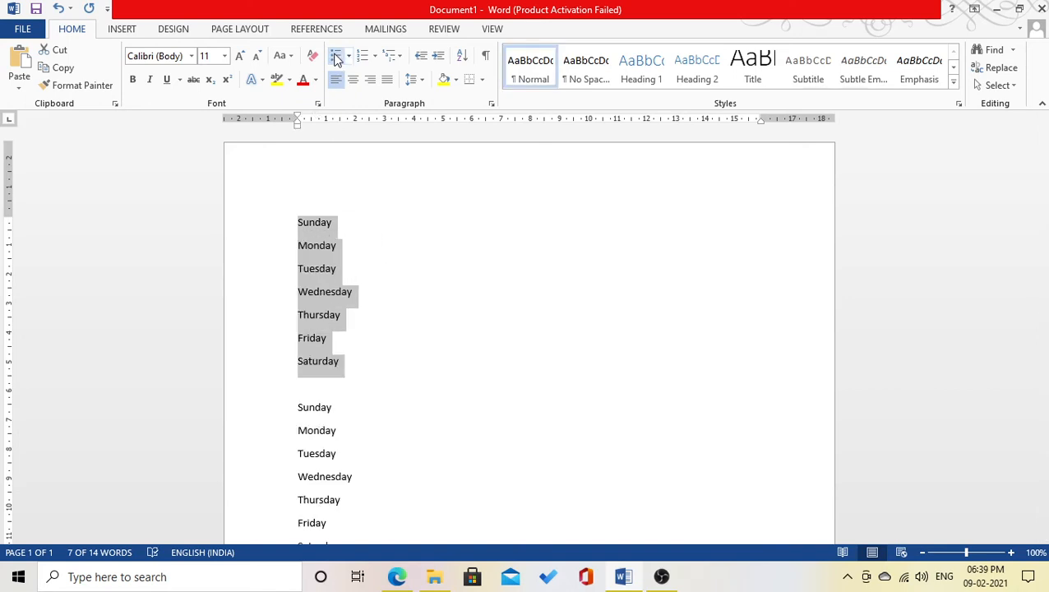
{"action": "left_click", "coordinate": [335, 58]}
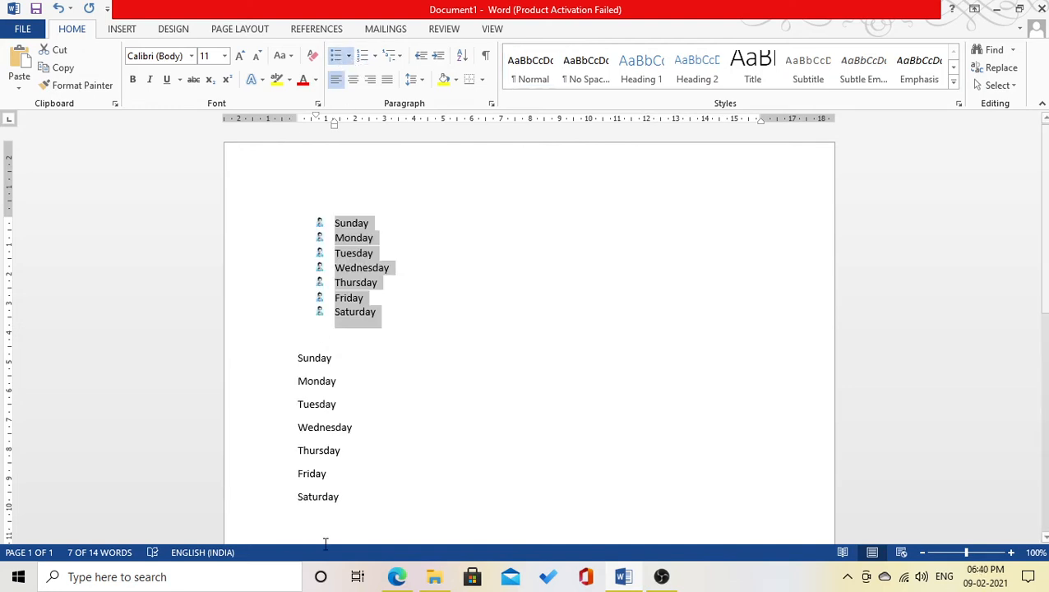
{"action": "left_click", "coordinate": [347, 490]}
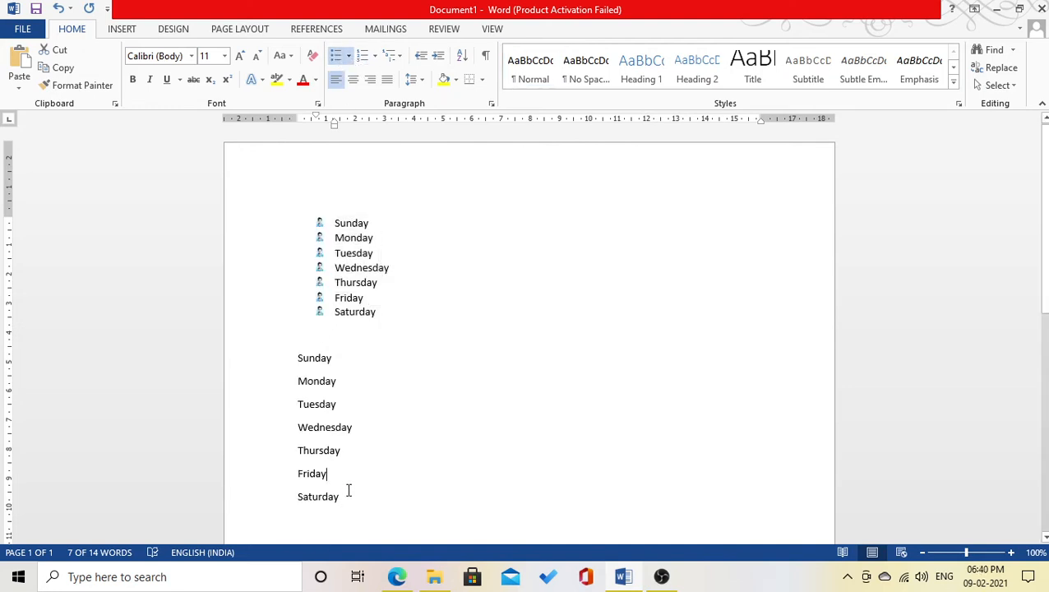
{"action": "left_click_drag", "start_coordinate": [342, 497], "coordinate": [279, 368]}
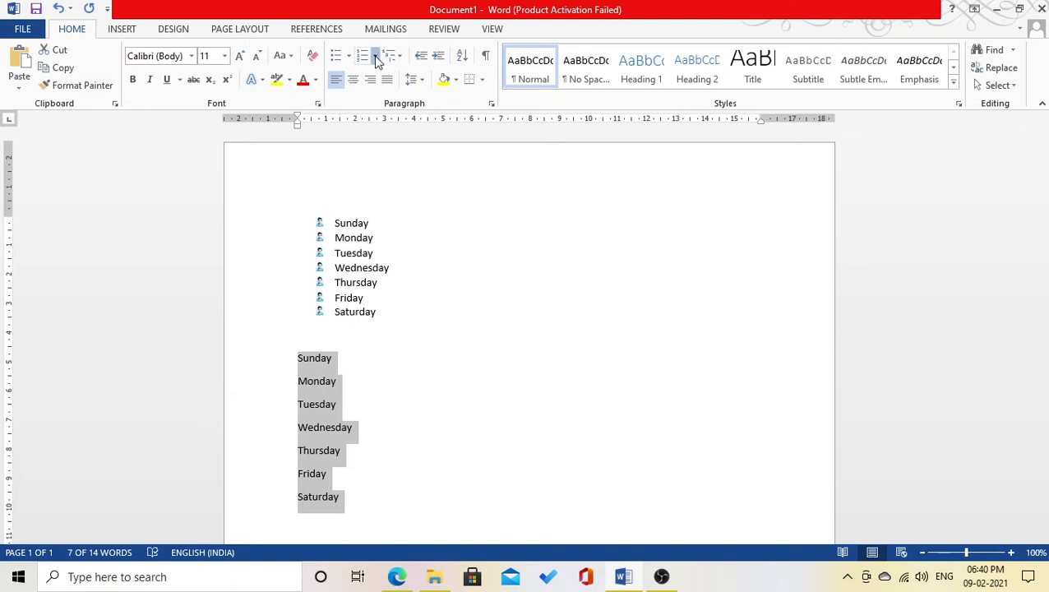
- Apply the 1. 2. 3. numbering format to the second day list
{"action": "left_click", "coordinate": [376, 57]}
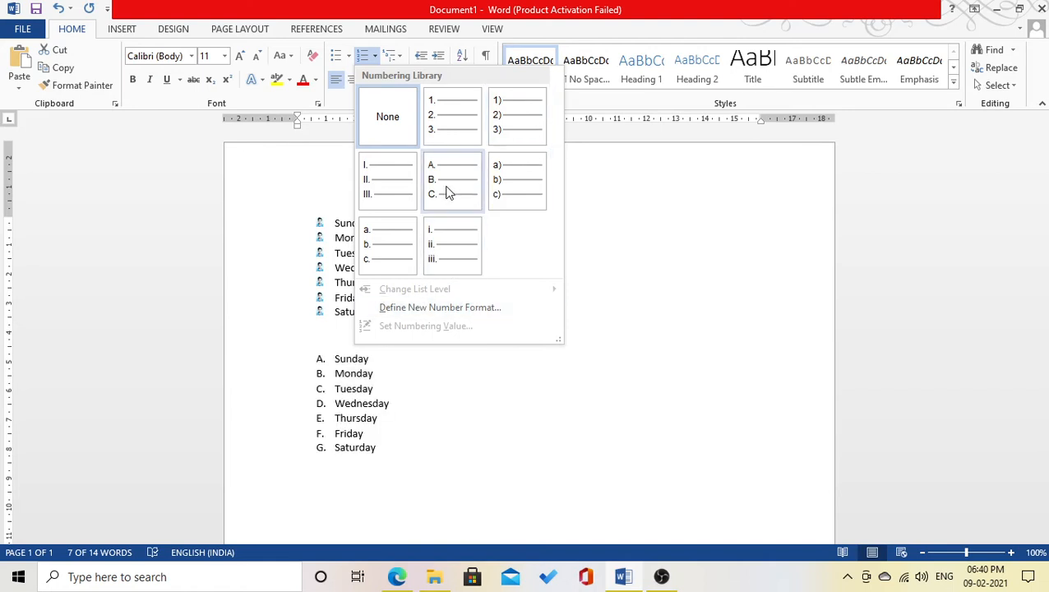
{"action": "left_click", "coordinate": [438, 122]}
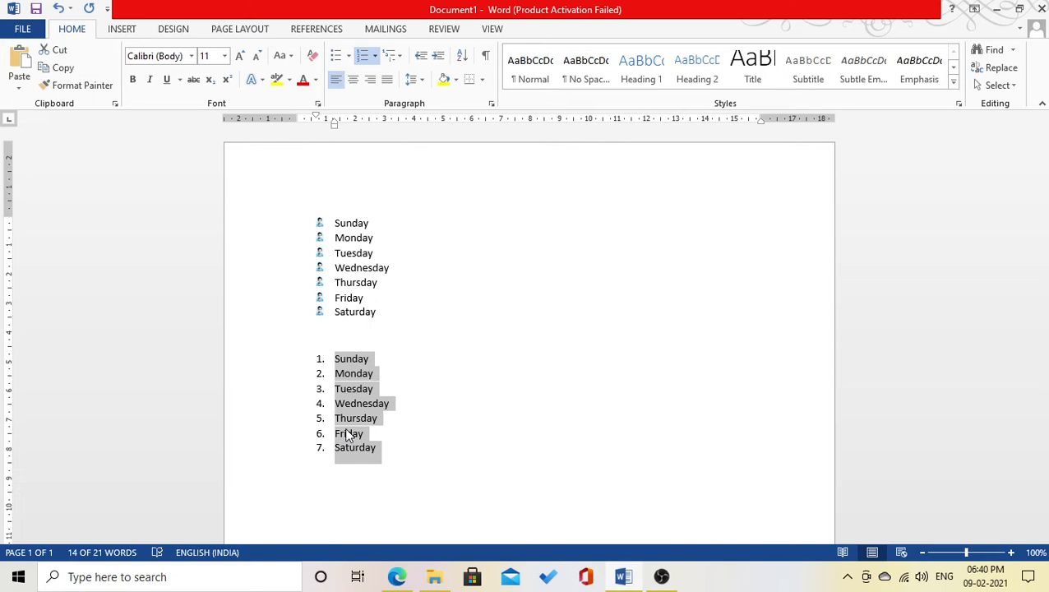
- Define a custom number format prefixing 'Day' so items read Day 1. to Day 7
{"action": "left_click", "coordinate": [374, 56]}
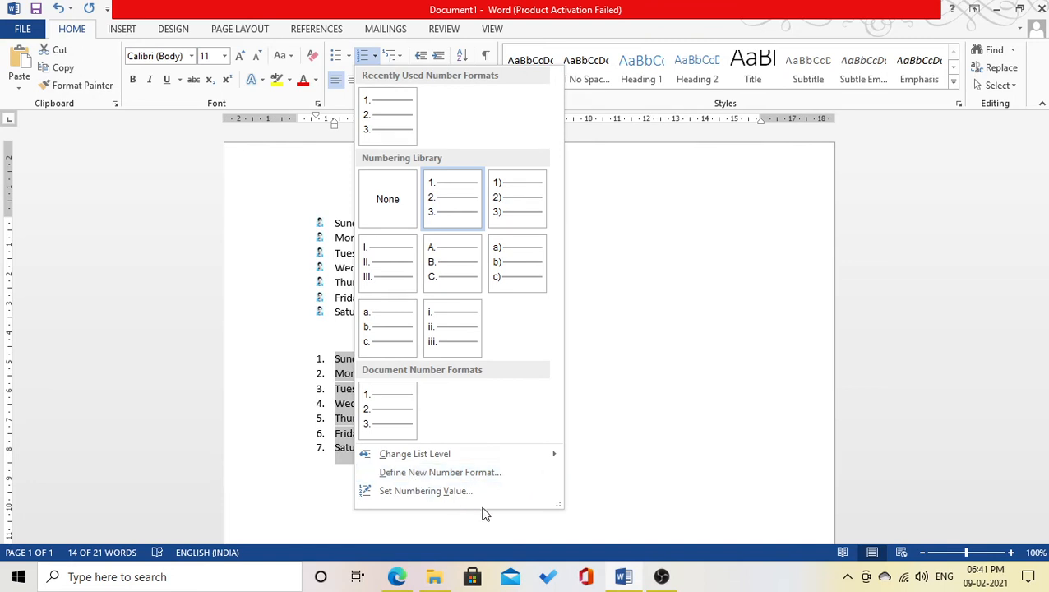
{"action": "left_click", "coordinate": [413, 473]}
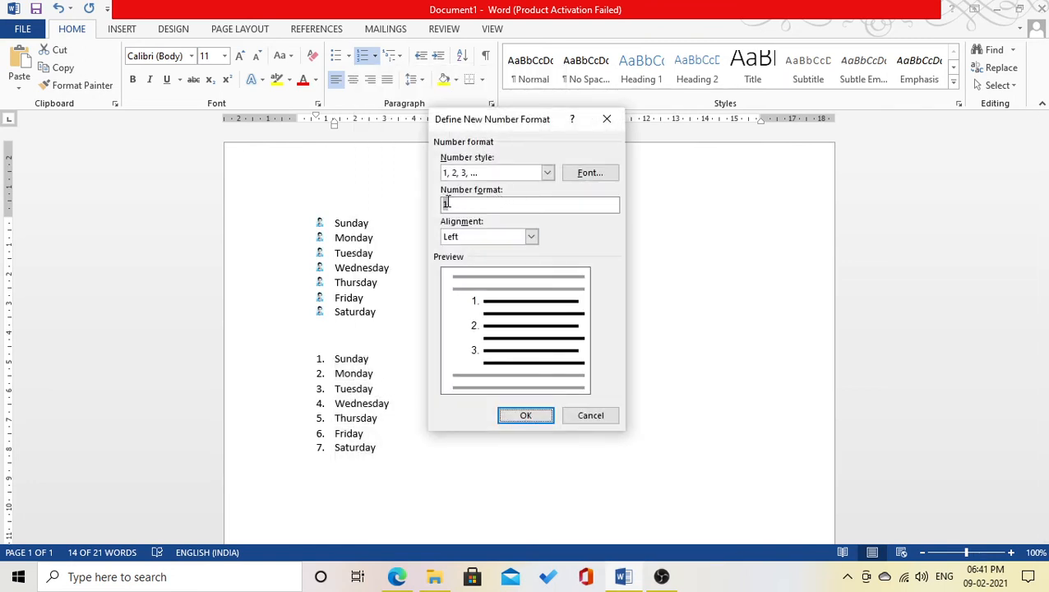
{"action": "left_click", "coordinate": [444, 203]}
{"action": "type", "text": "Day"}
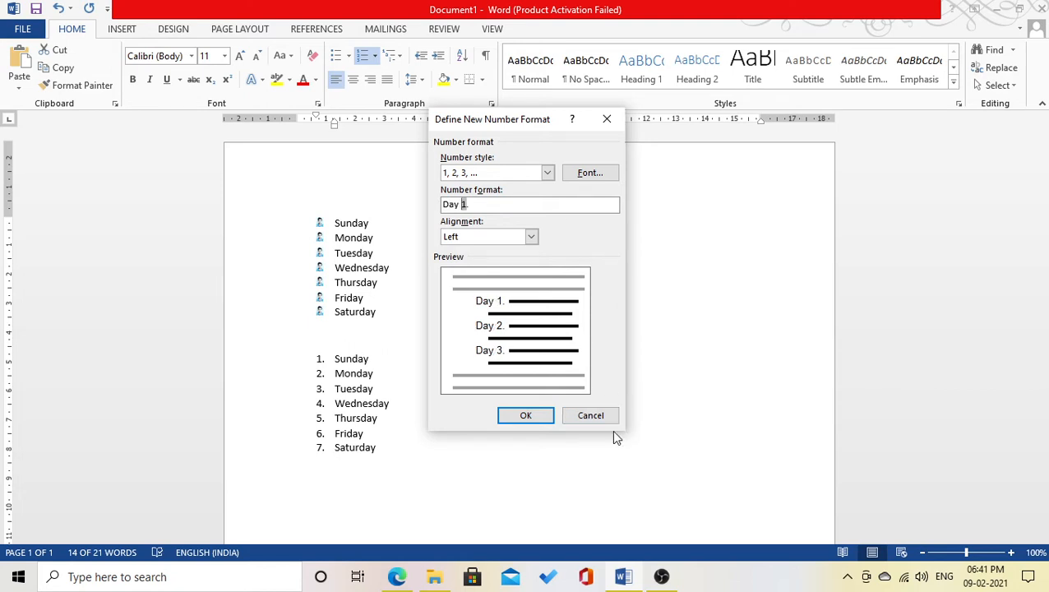
{"action": "left_click", "coordinate": [531, 415]}
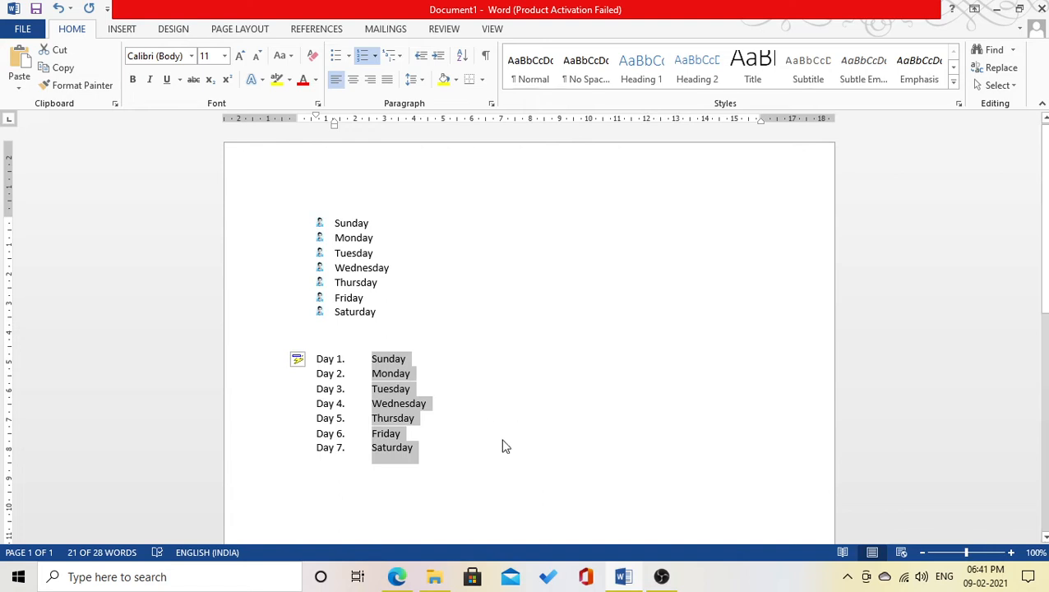
- Start a new line after Saturday, the last list item
{"action": "left_click", "coordinate": [503, 441]}
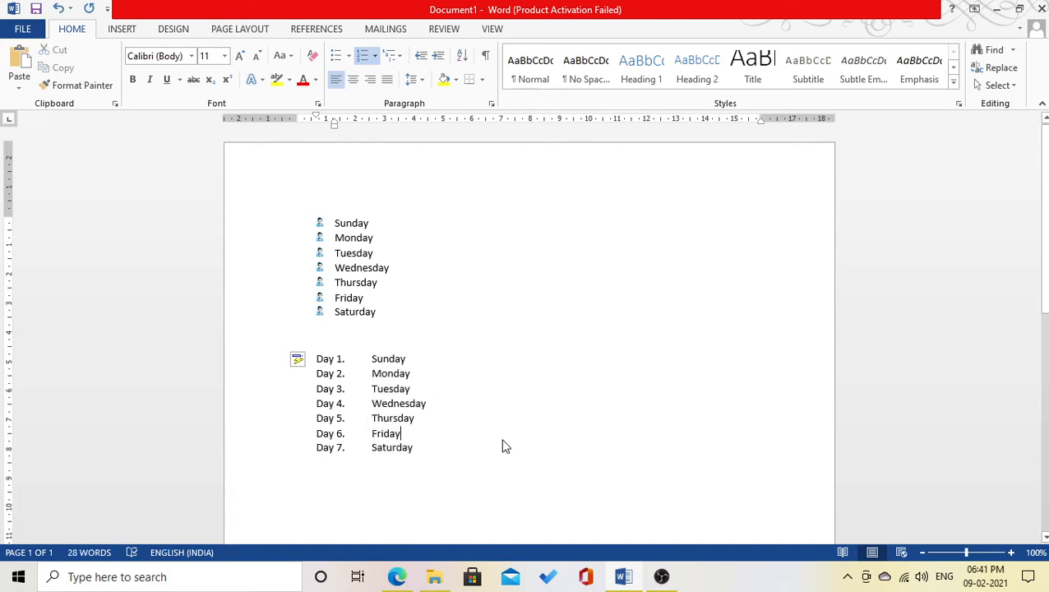
{"action": "left_click", "coordinate": [416, 447]}
{"action": "key", "text": "Return"}
{"action": "key", "text": "Return"}
{"action": "key", "text": "Return"}
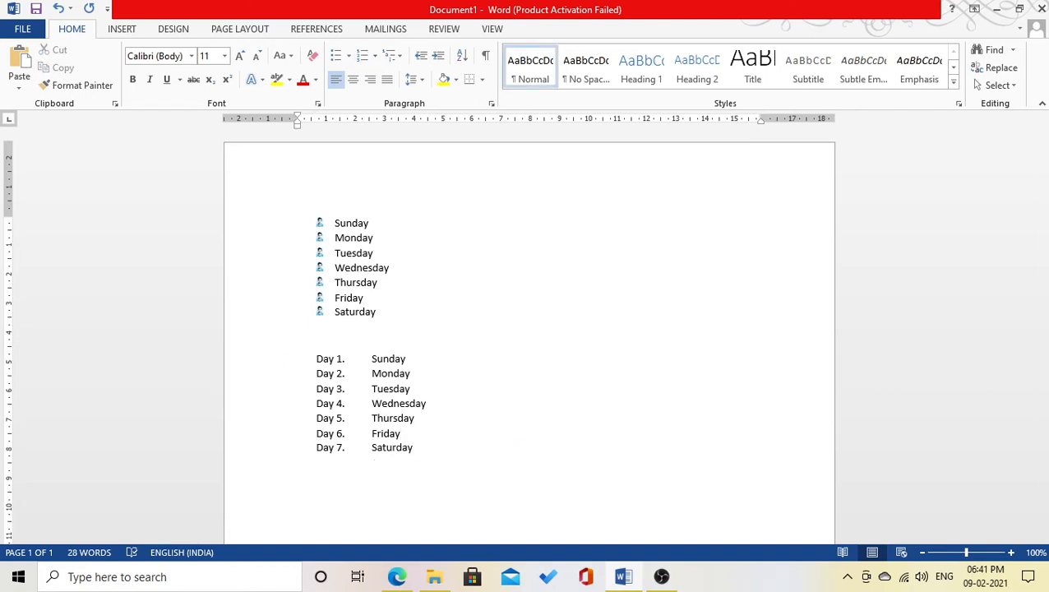
- Type 'First Step', 'Second Step' and 'Third Step' on separate lines below the list
{"action": "type", "text": "First Step"}
{"action": "key", "text": "Return"}
{"action": "type", "text": "Second "}
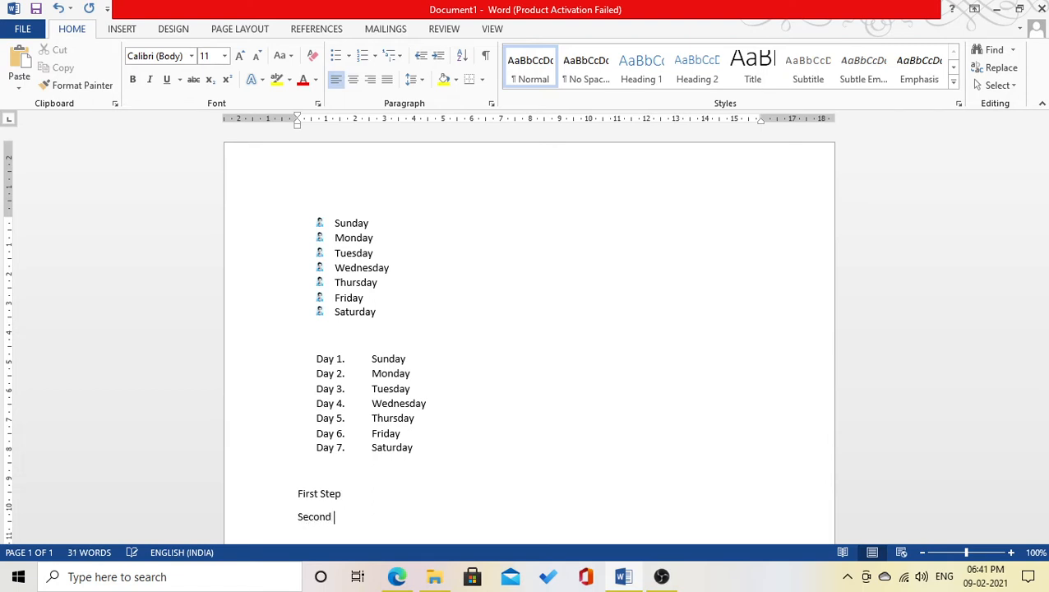
{"action": "type", "text": "Stpe"}
{"action": "key", "text": "BackSpace"}
{"action": "key", "text": "BackSpace"}
{"action": "key", "text": "BackSpace"}
{"action": "type", "text": "ep"}
{"action": "key", "text": "Return"}
{"action": "type", "text": "Th"}
{"action": "type", "text": "rd Step"}
{"action": "scroll", "coordinate": [581, 342], "scroll_direction": "down", "scroll_amount": 2}
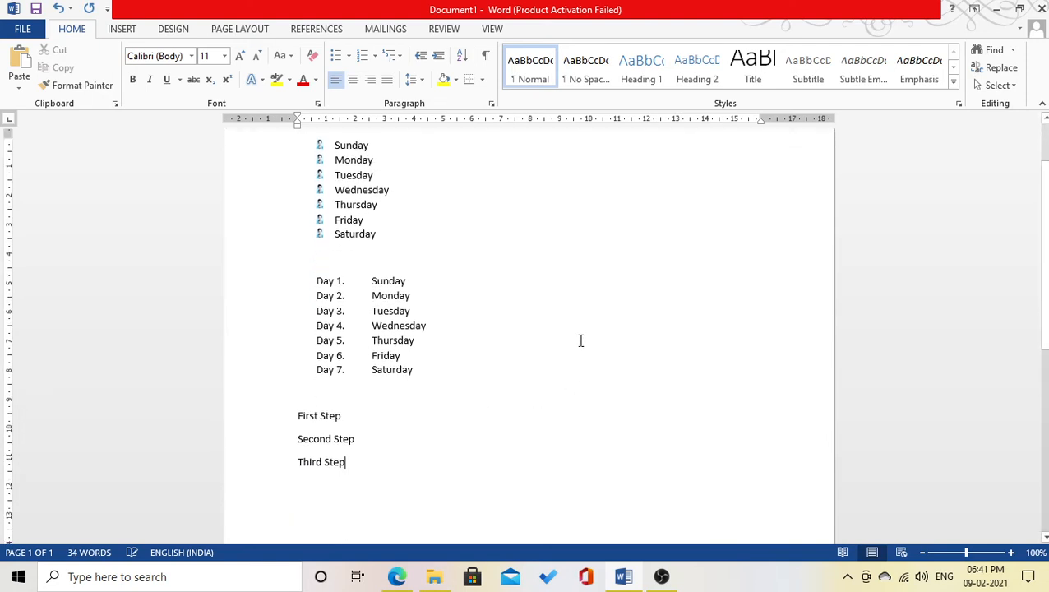
- Number the three step lines with a Roman-numeral 'Step I.' to 'Step III.' format
{"action": "left_click_drag", "start_coordinate": [362, 466], "coordinate": [281, 416]}
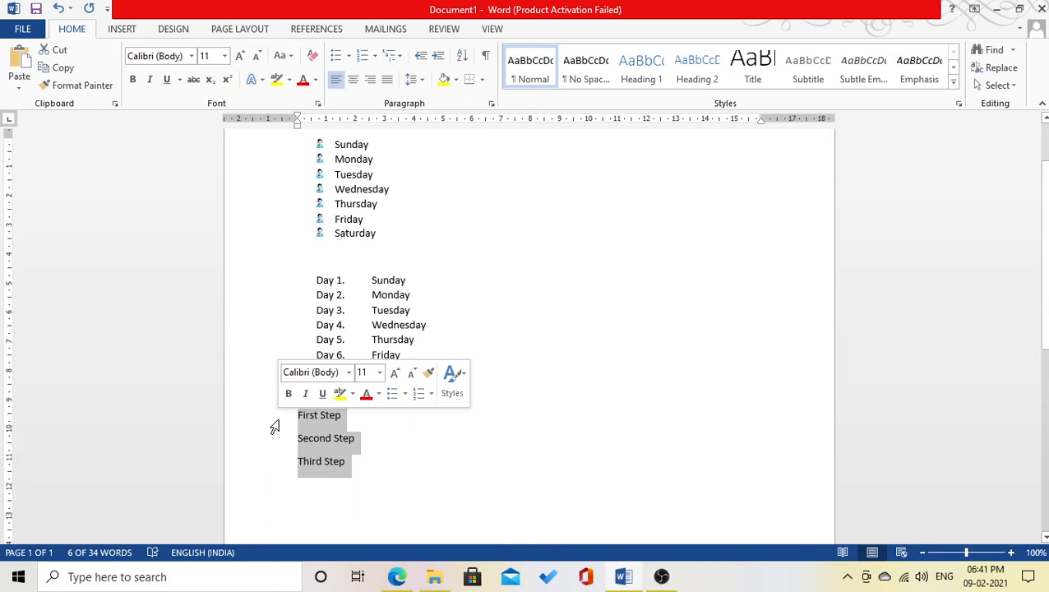
{"action": "left_click", "coordinate": [375, 61]}
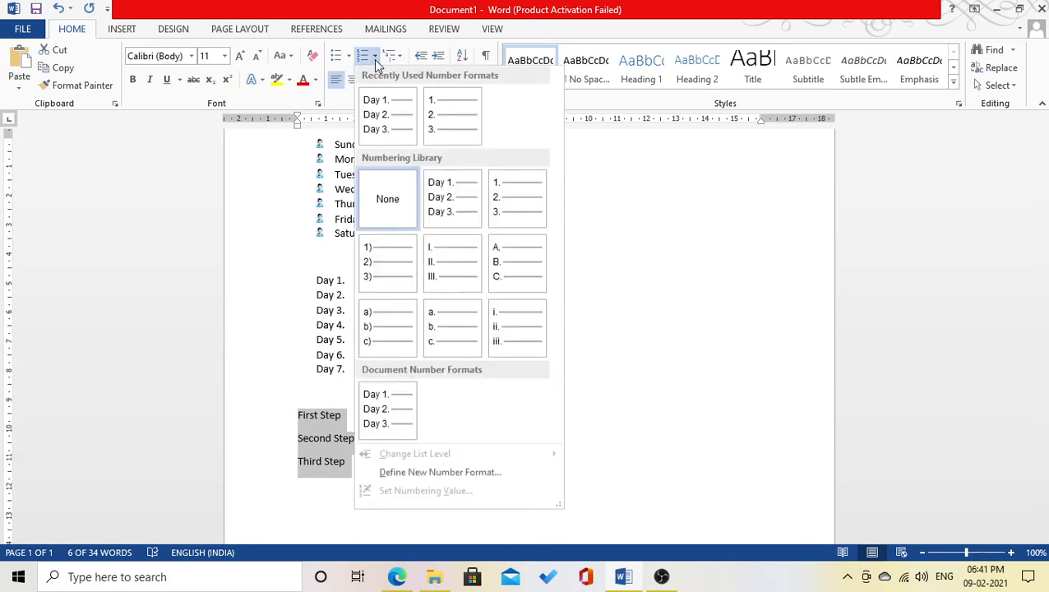
{"action": "left_click", "coordinate": [439, 473]}
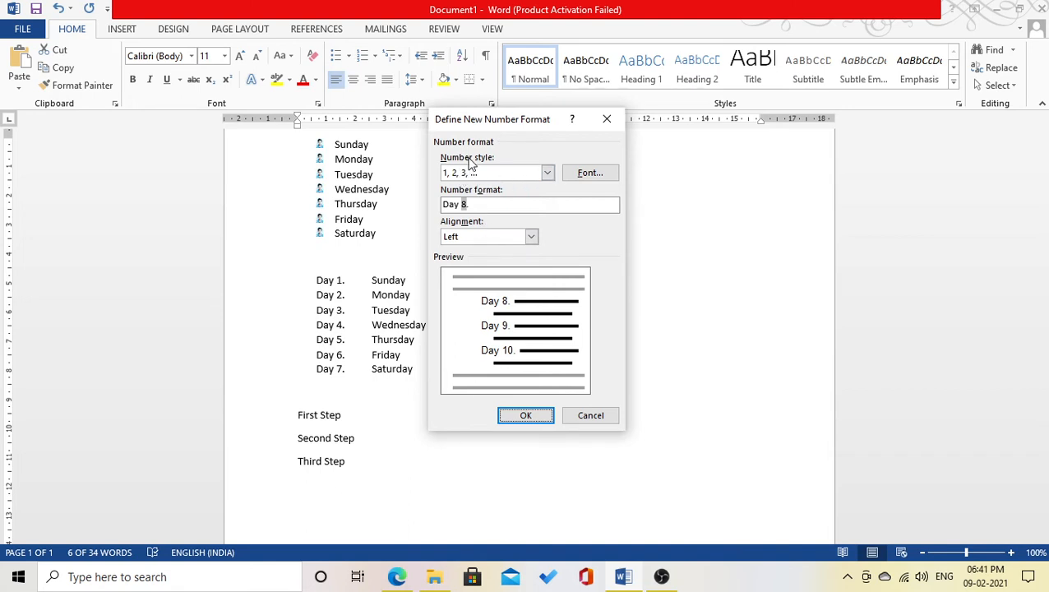
{"action": "left_click", "coordinate": [548, 172]}
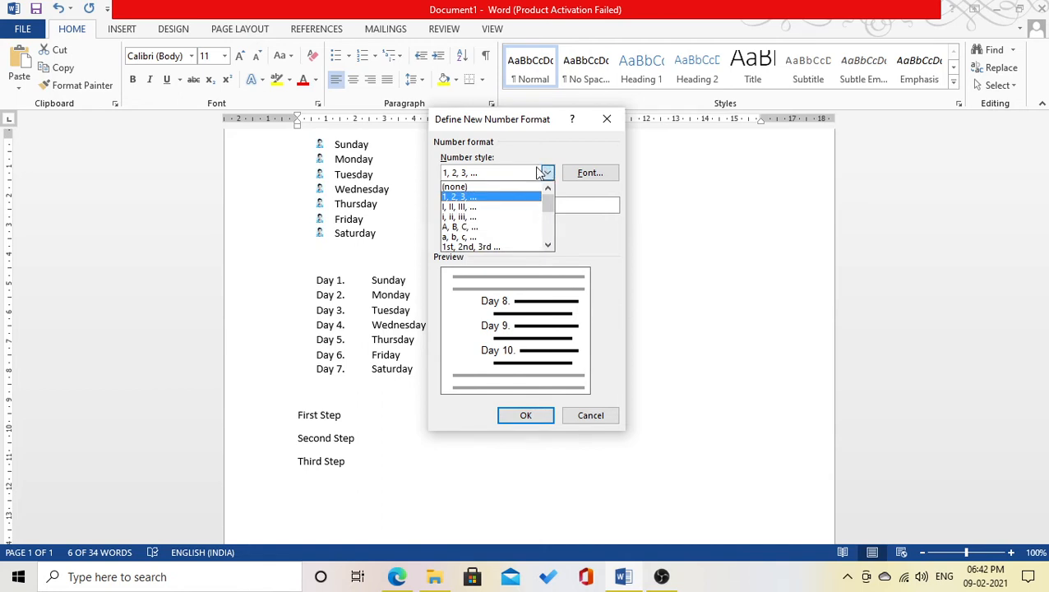
{"action": "left_click", "coordinate": [451, 206]}
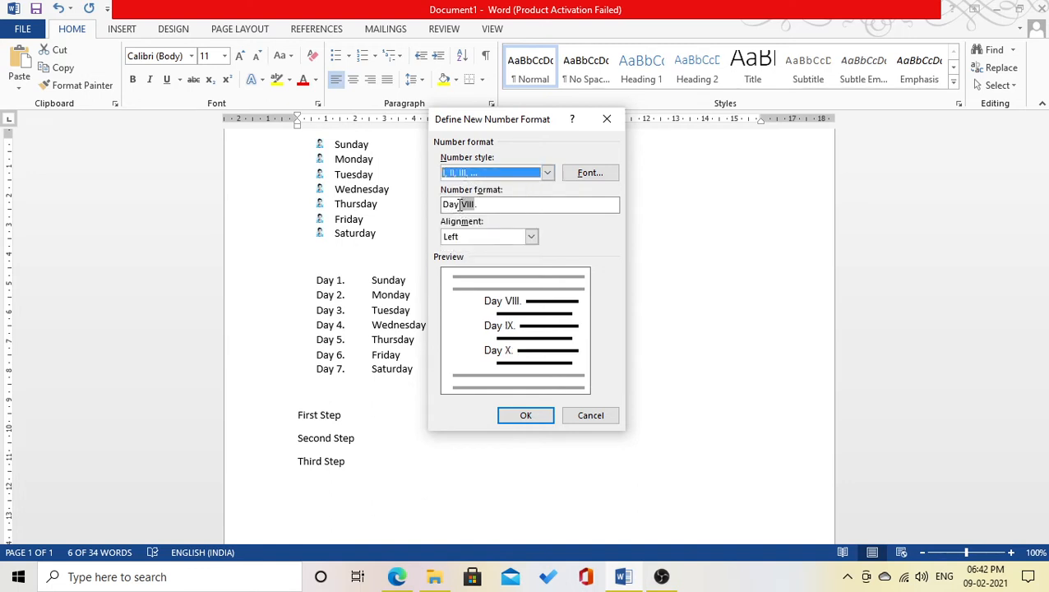
{"action": "left_click", "coordinate": [460, 205]}
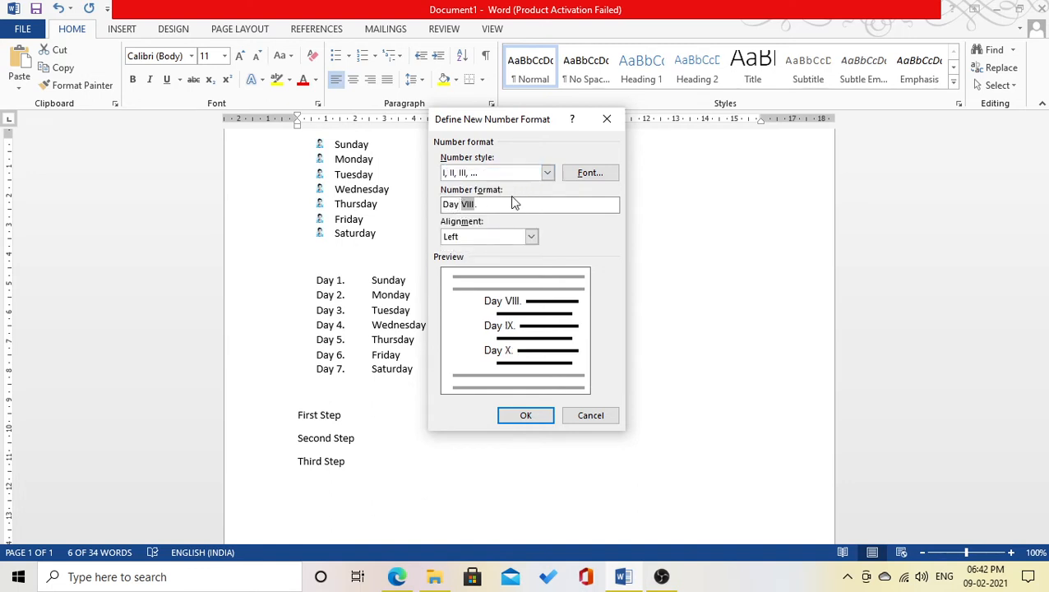
{"action": "key", "text": "BackSpace"}
{"action": "key", "text": "BackSpace"}
{"action": "key", "text": "BackSpace"}
{"action": "key", "text": "BackSpace"}
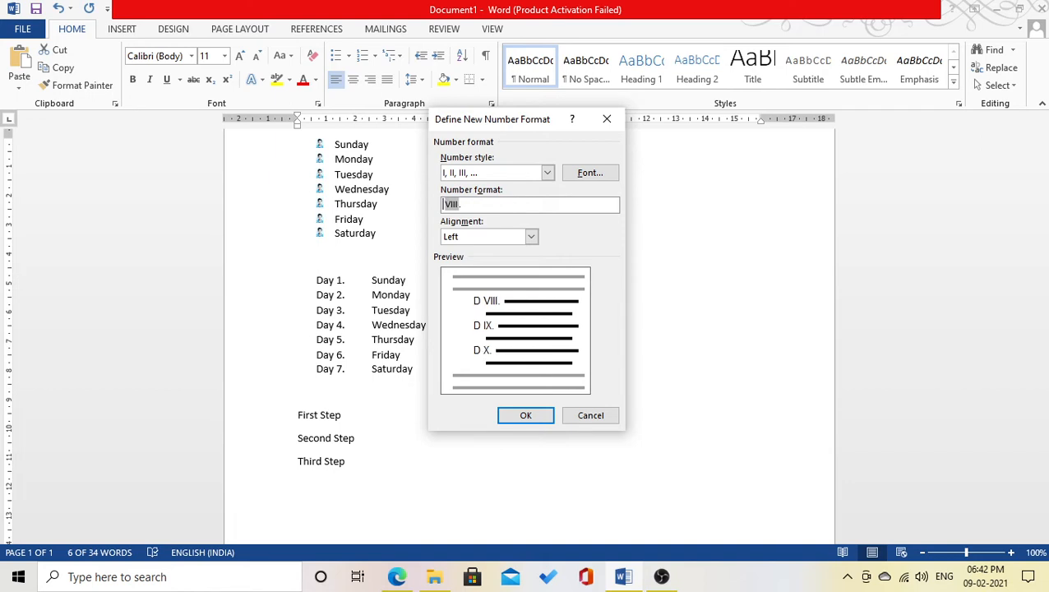
{"action": "type", "text": "Step"}
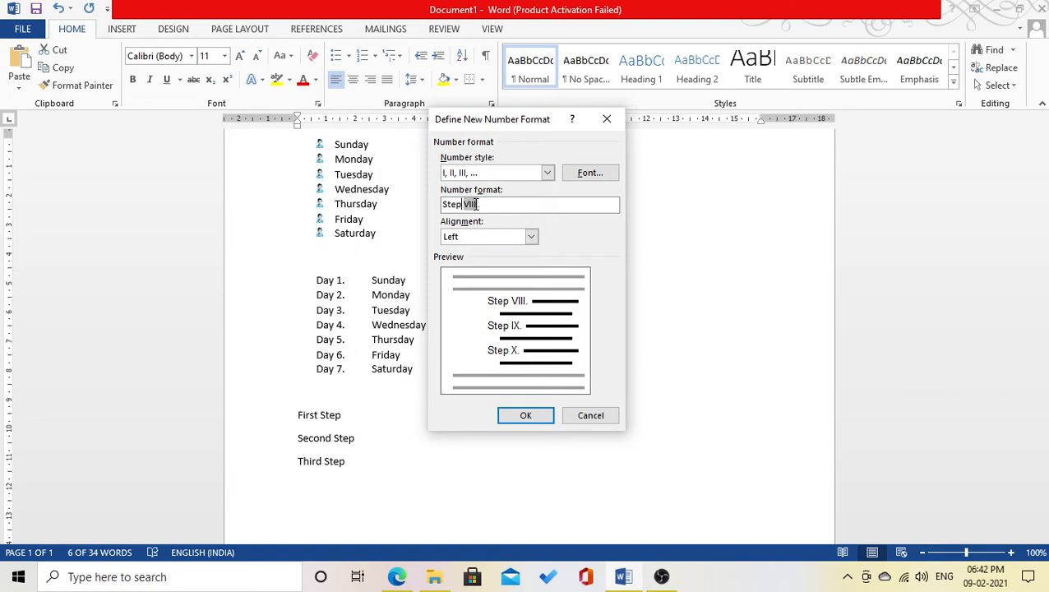
{"action": "left_click", "coordinate": [526, 416]}
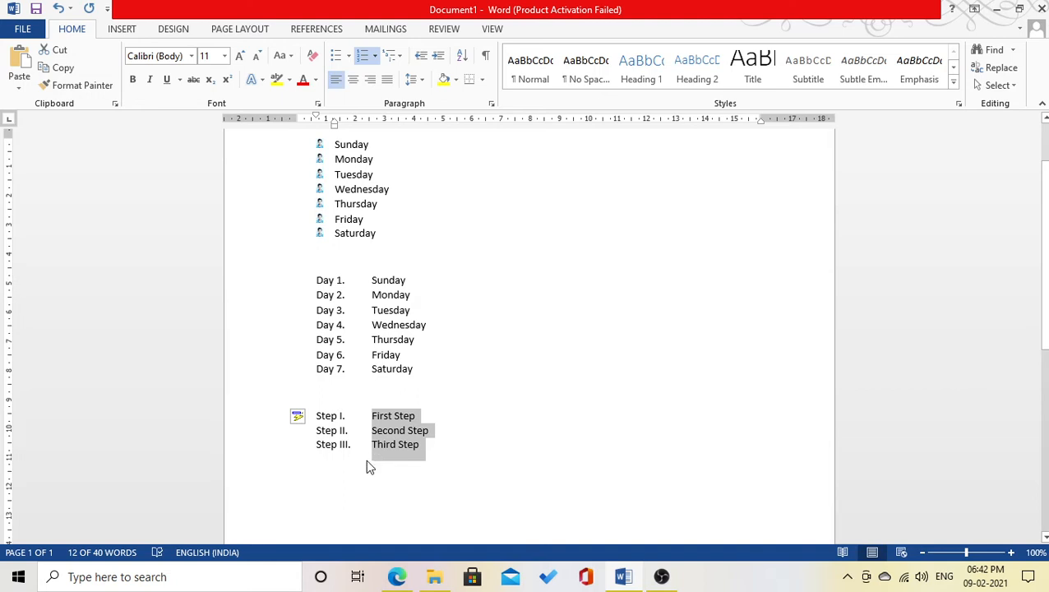
- Look through the Bullets and Numbering galleries without changes, then select everything with Ctrl+A
{"action": "left_click", "coordinate": [440, 457]}
{"action": "left_click", "coordinate": [349, 55]}
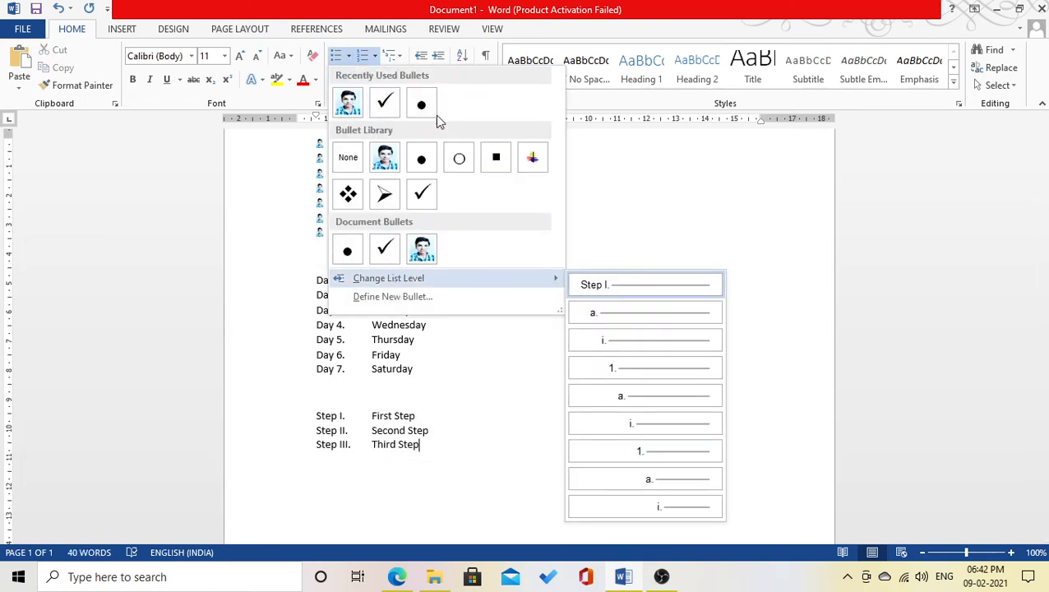
{"action": "left_click", "coordinate": [374, 56]}
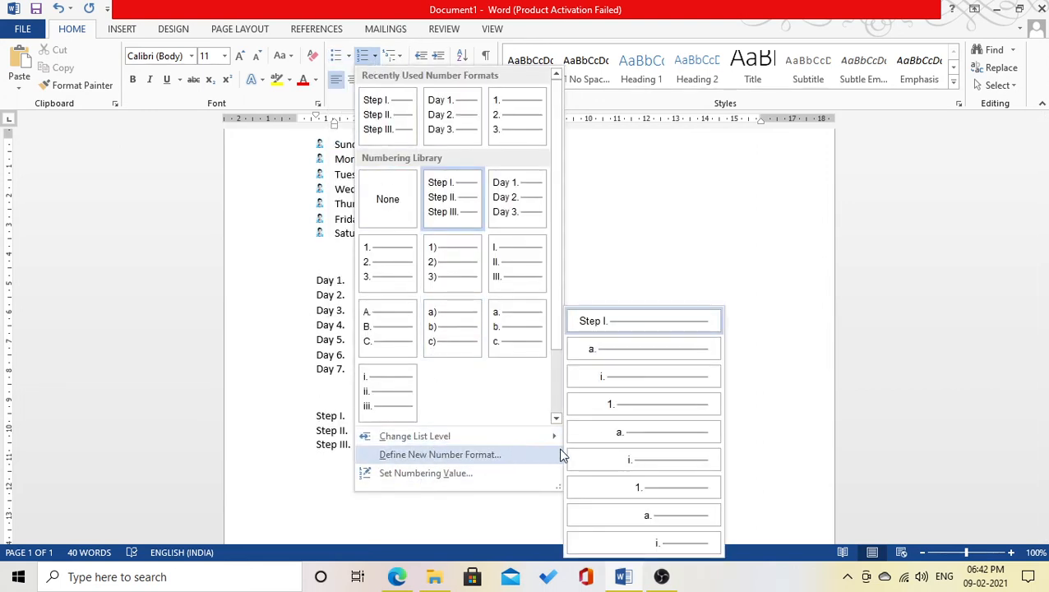
{"action": "left_click", "coordinate": [661, 234]}
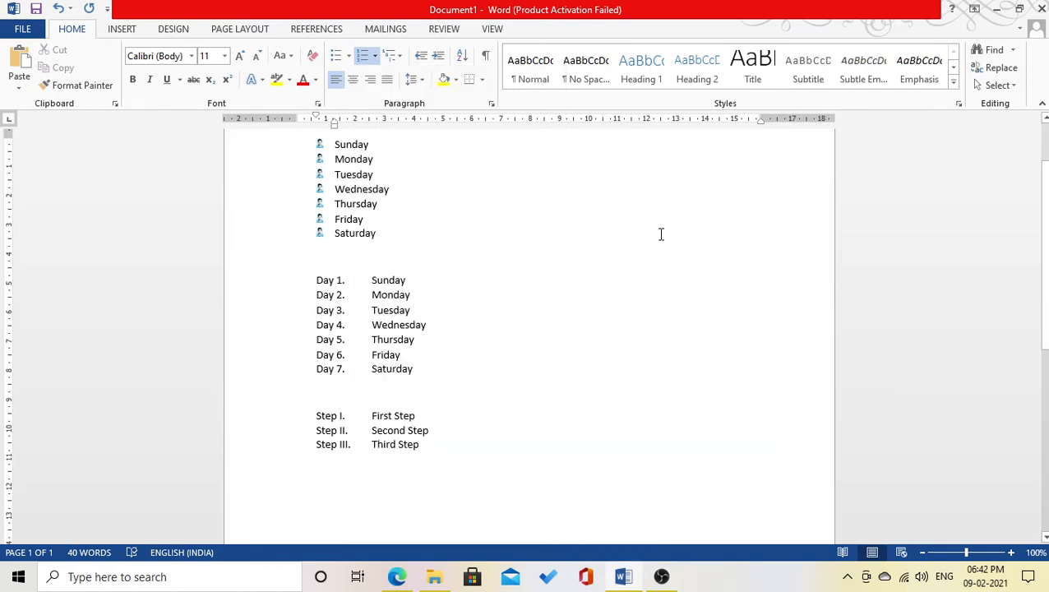
{"action": "key", "text": "ctrl+a"}
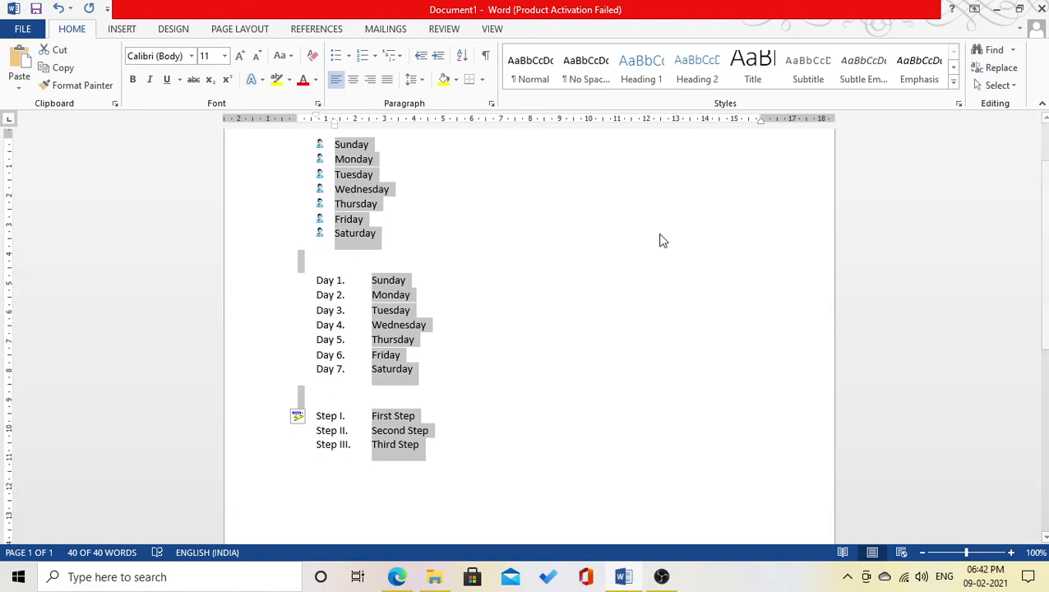
- Delete the selected content, leaving an empty 0-word page
{"action": "key", "text": "Delete"}
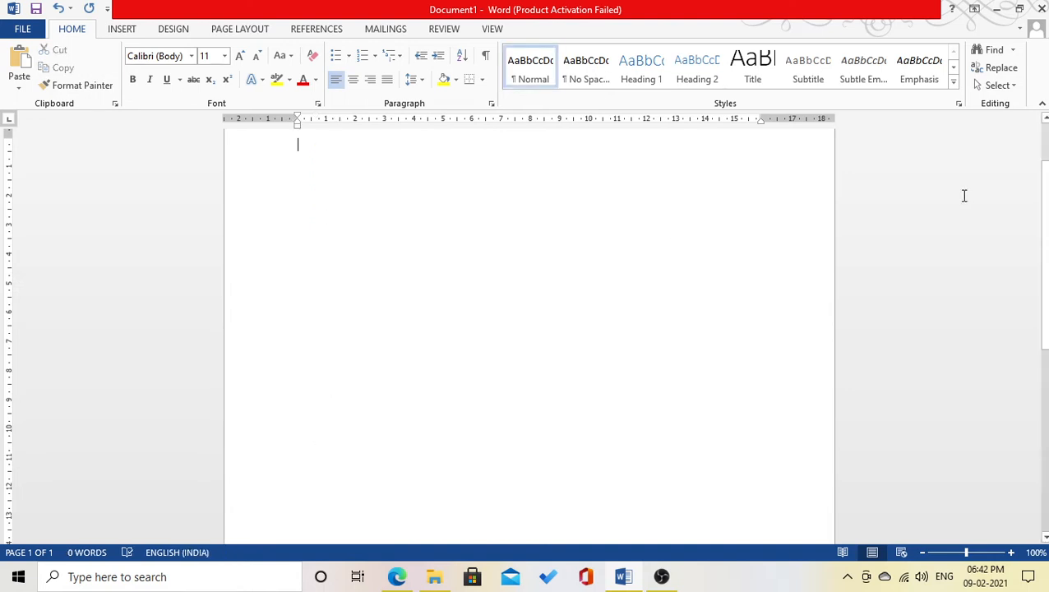
{"action": "scroll", "coordinate": [526, 329], "scroll_direction": "up", "scroll_amount": 2}
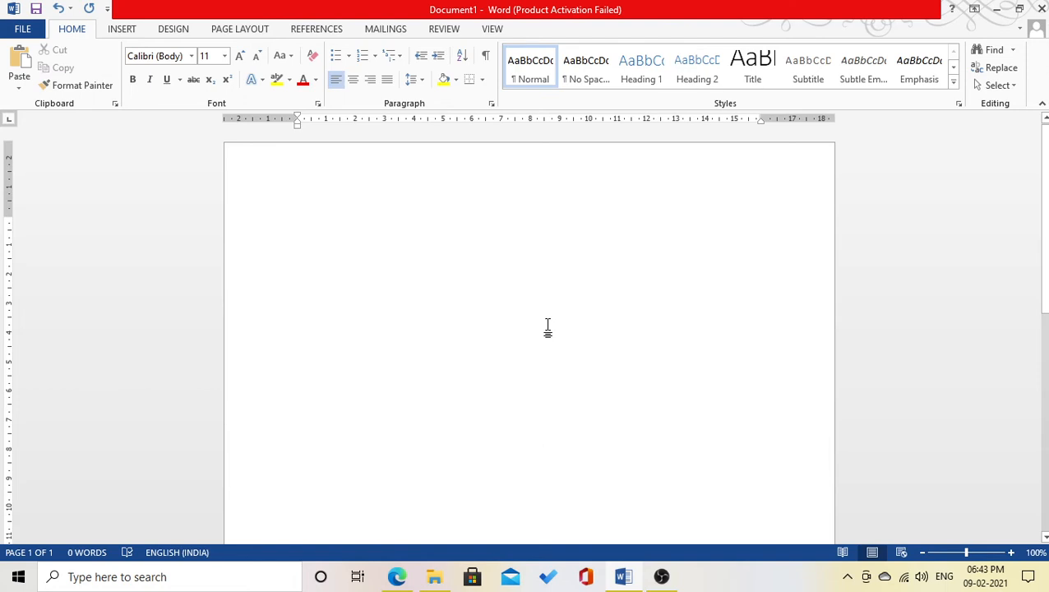
- Type '1. Unit 1: Basic of Computer' with an indented sub-item 'introduction'
{"action": "type", "text": "1"}
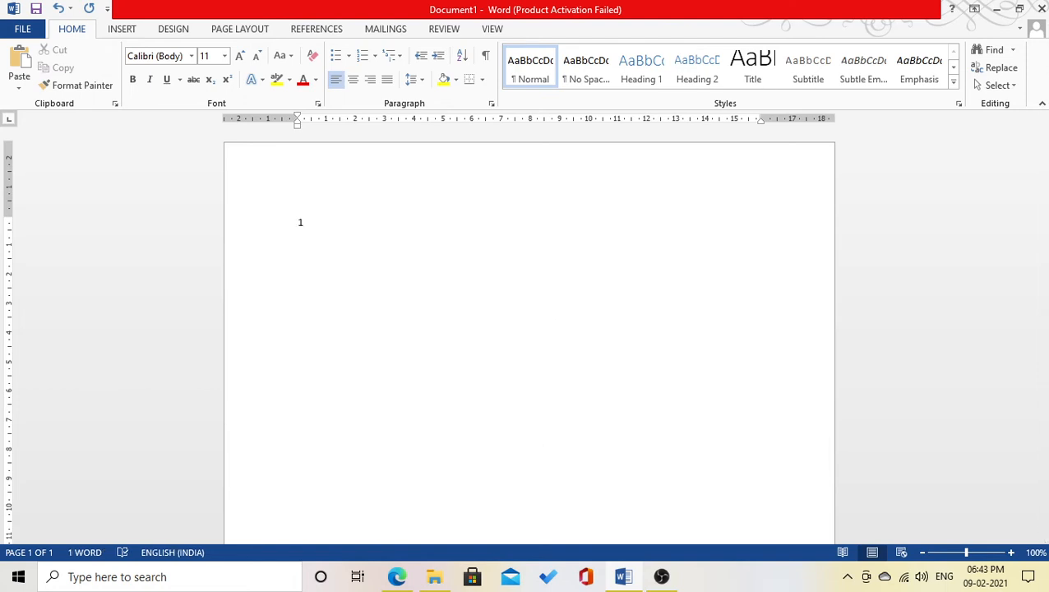
{"action": "type", "text": "."}
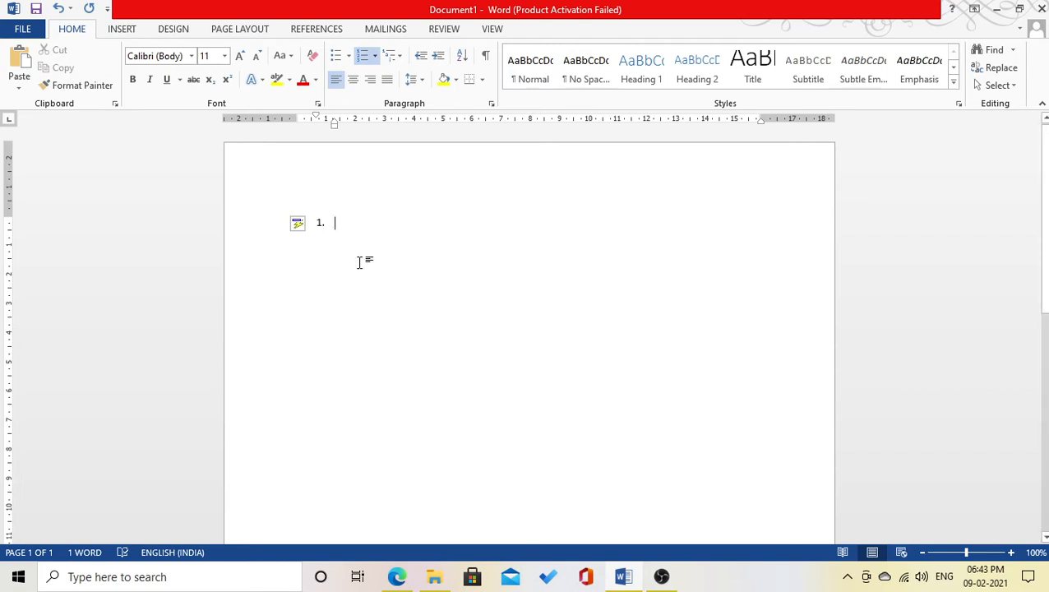
{"action": "type", "text": "Unit"}
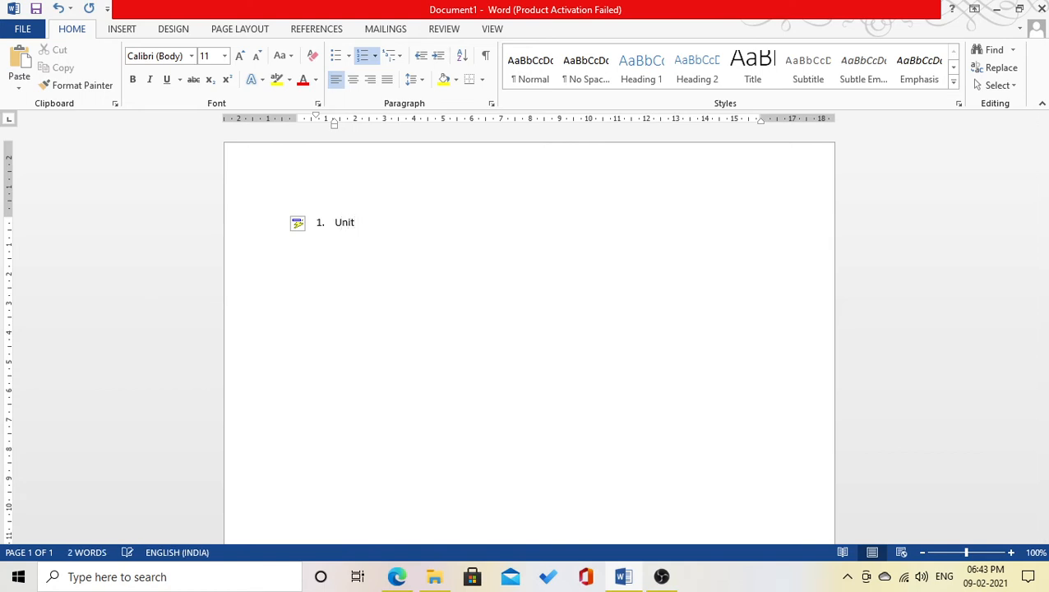
{"action": "type", "text": " 1: C"}
{"action": "key", "text": "BackSpace"}
{"action": "type", "text": "Basic of Computer"}
{"action": "key", "text": "Return"}
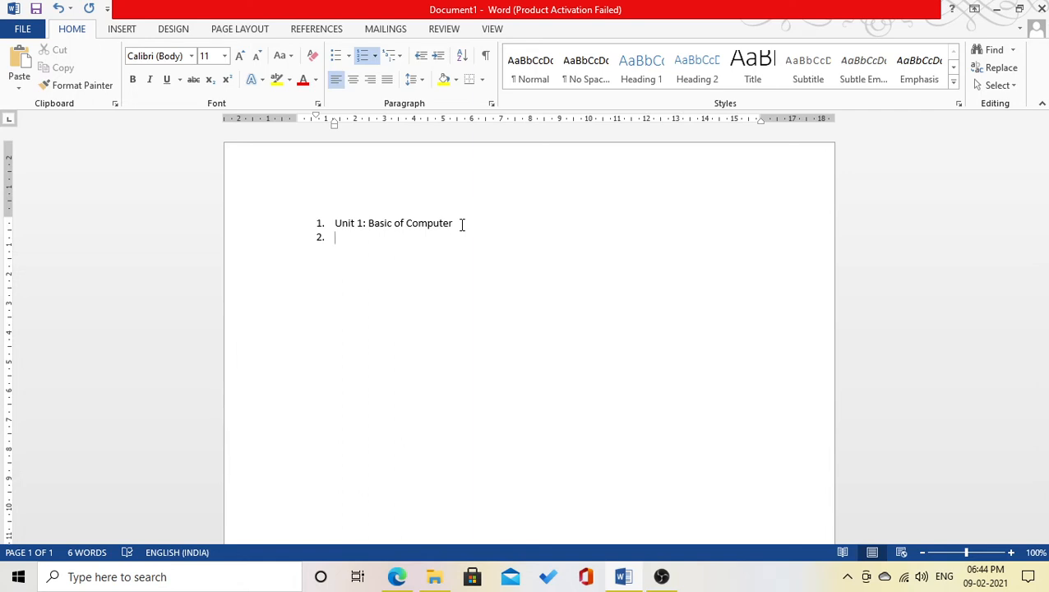
{"action": "key", "text": "Tab"}
{"action": "type", "text": "introduction"}
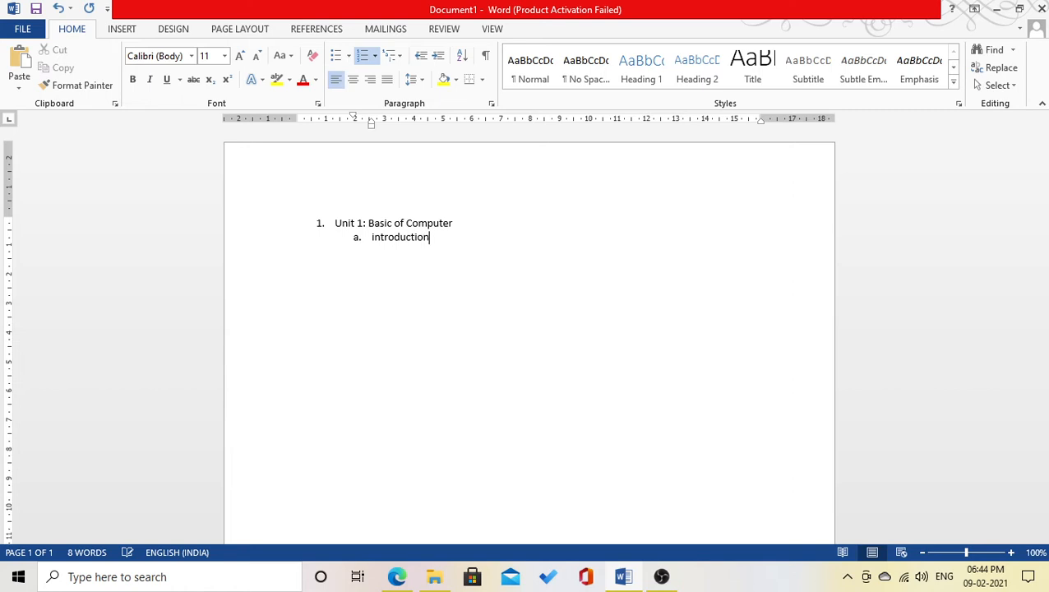
- Add sub-items 'history of computer' and 'generation of computer' to the outline
{"action": "key", "text": "Return"}
{"action": "type", "text": "histo"}
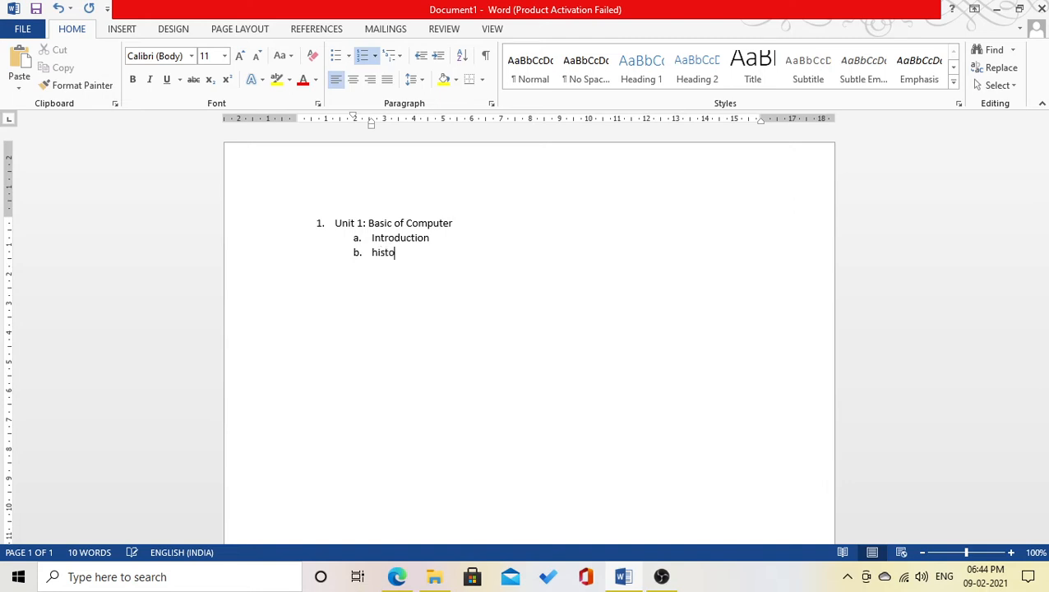
{"action": "type", "text": "ry of computer"}
{"action": "key", "text": "Return"}
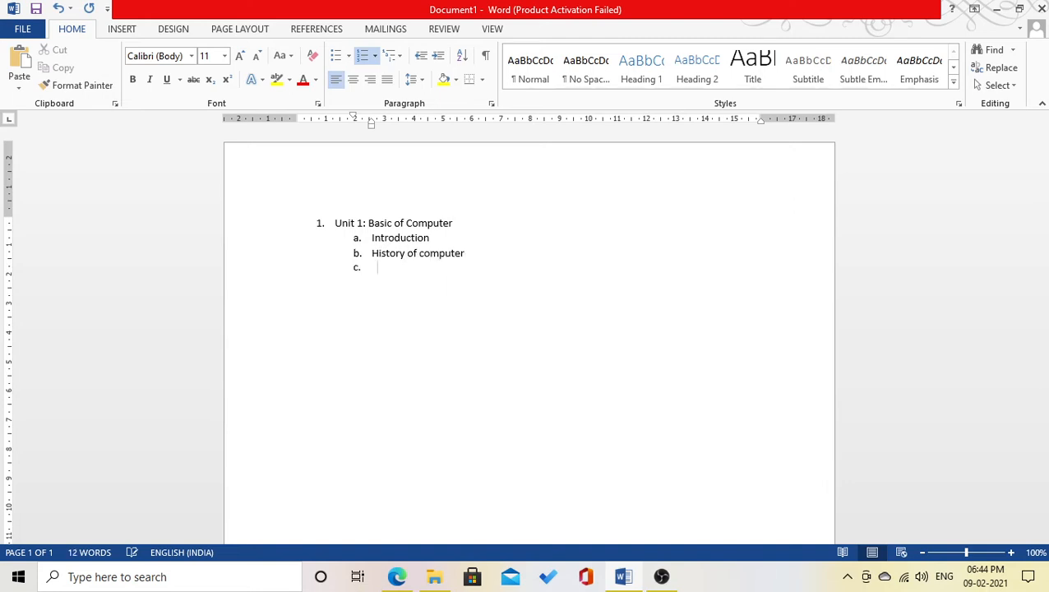
{"action": "type", "text": "gen"}
{"action": "type", "text": "eration o"}
{"action": "type", "text": "f "}
{"action": "type", "text": "of"}
{"action": "key", "text": "BackSpace"}
{"action": "key", "text": "BackSpace"}
{"action": "key", "text": "BackSpace"}
{"action": "type", "text": "computer"}
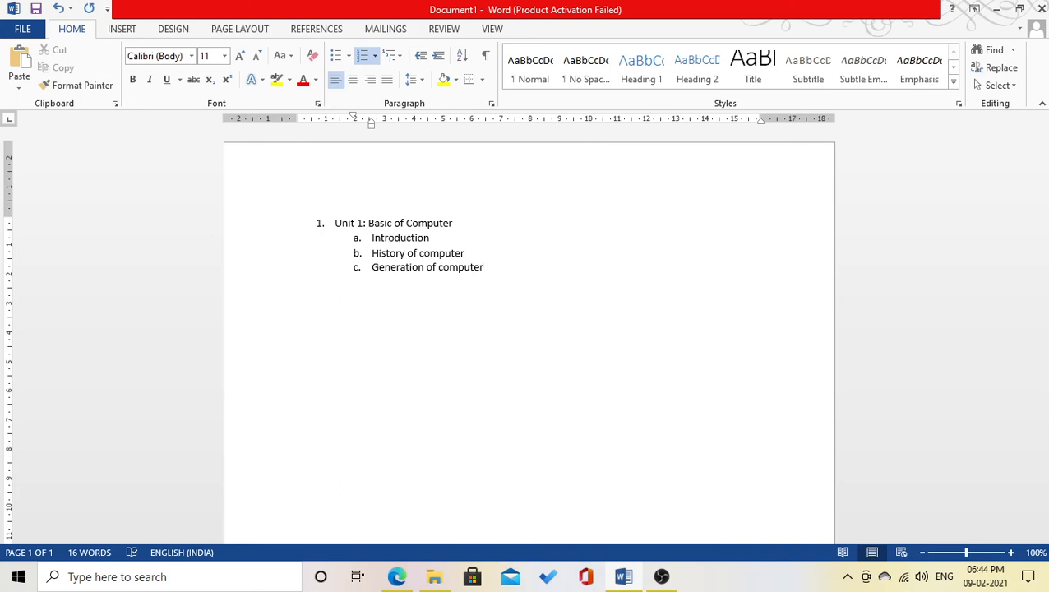
- Add a third-level item 'First genre' under Generation of computer
{"action": "key", "text": "Return"}
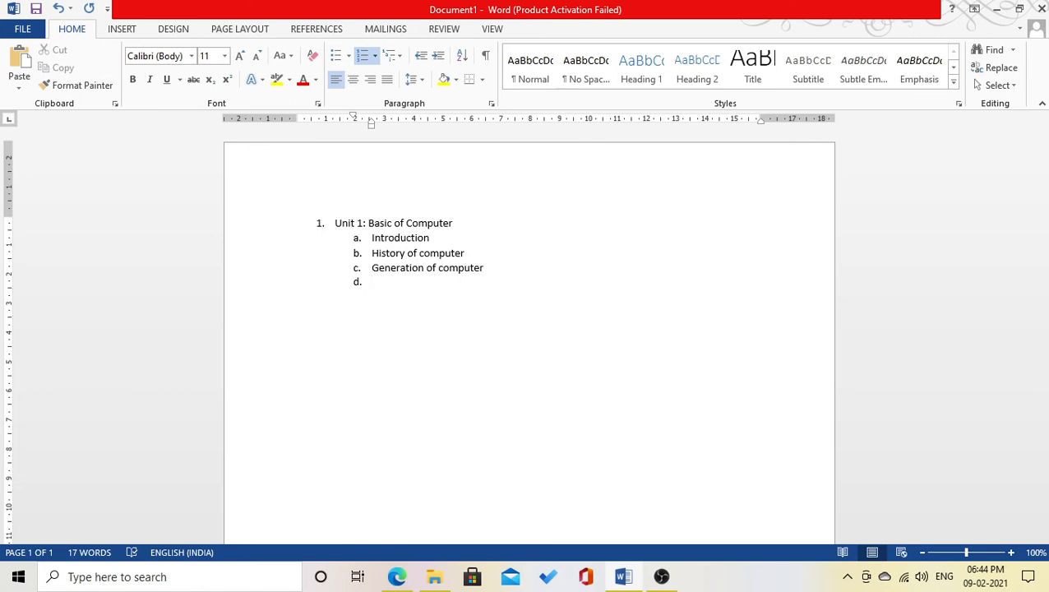
{"action": "key", "text": "Tab"}
{"action": "type", "text": "First genre"}
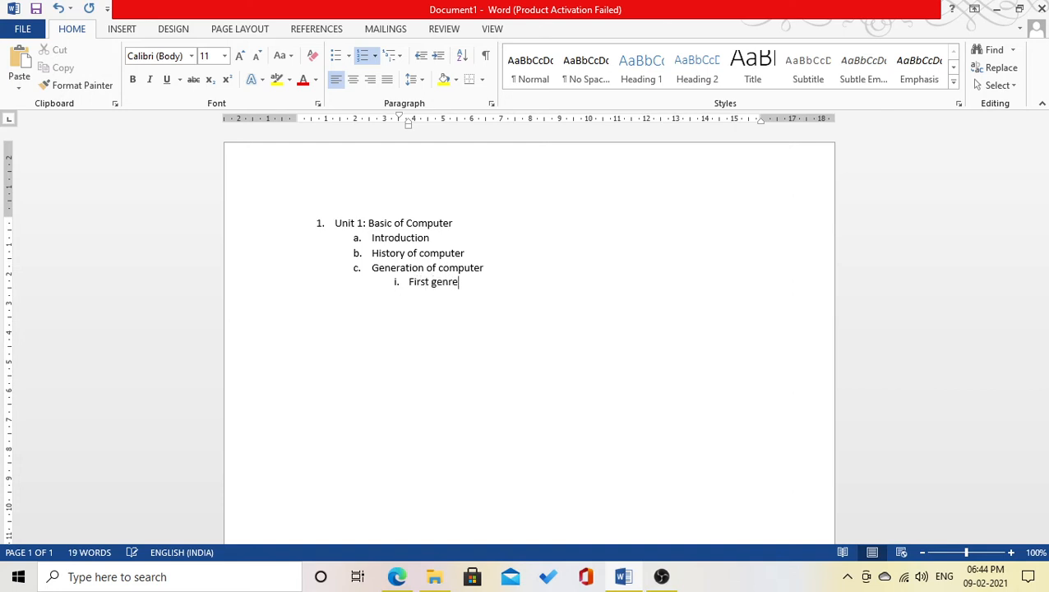
- Finish 'First generation', then add Second, Third, 4th and 5th generation as items ii.–v., starting vi
{"action": "key", "text": "BackSpace"}
{"action": "key", "text": "BackSpace"}
{"action": "type", "text": "eration"}
{"action": "key", "text": "Return"}
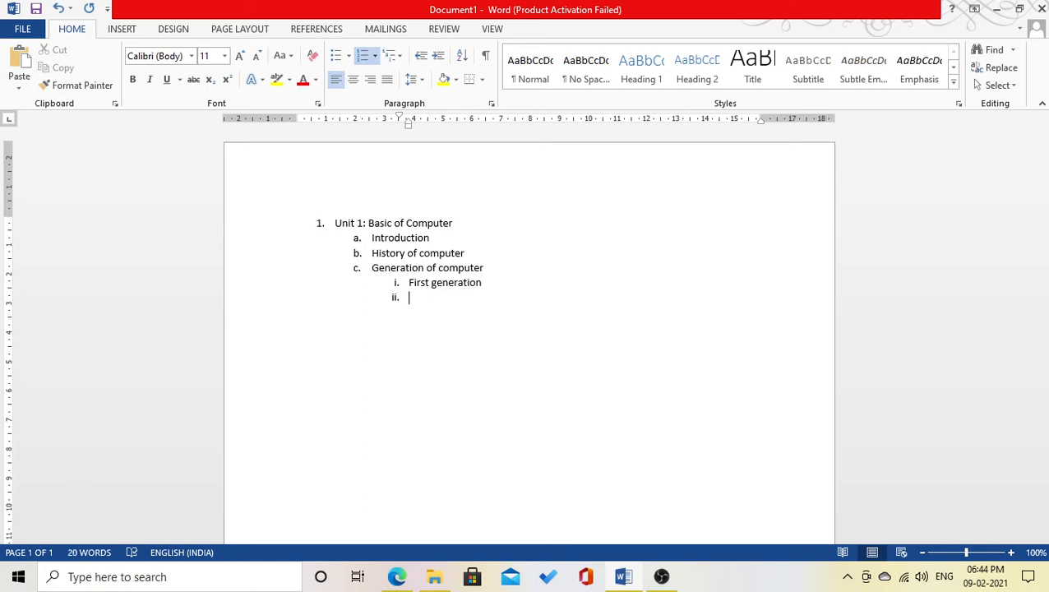
{"action": "type", "text": "second gen"}
{"action": "type", "text": "ration"}
{"action": "key", "text": "Return"}
{"action": "type", "text": "Third "}
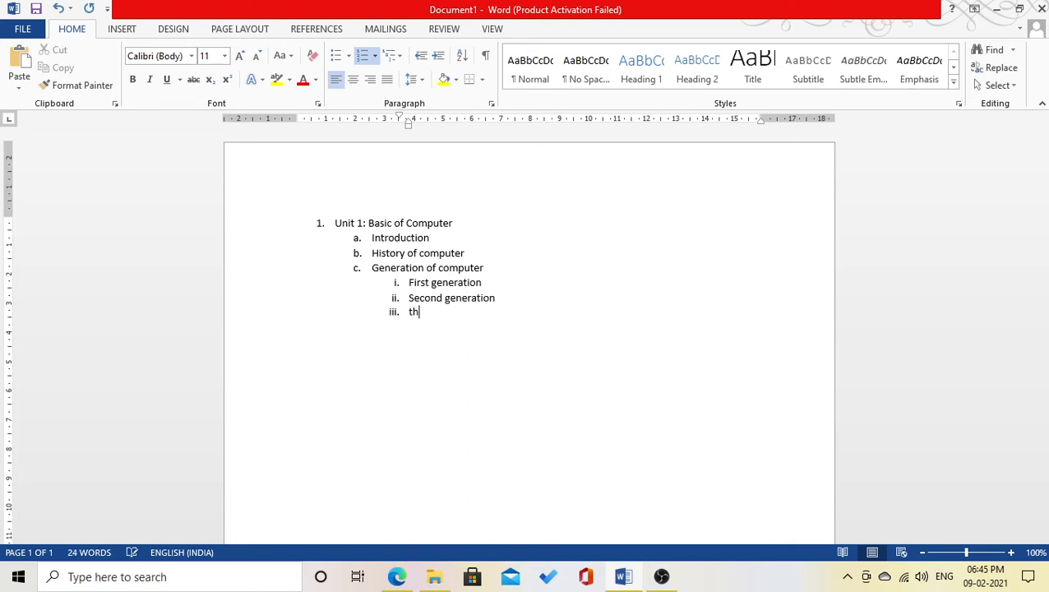
{"action": "type", "text": "generation"}
{"action": "key", "text": "Return"}
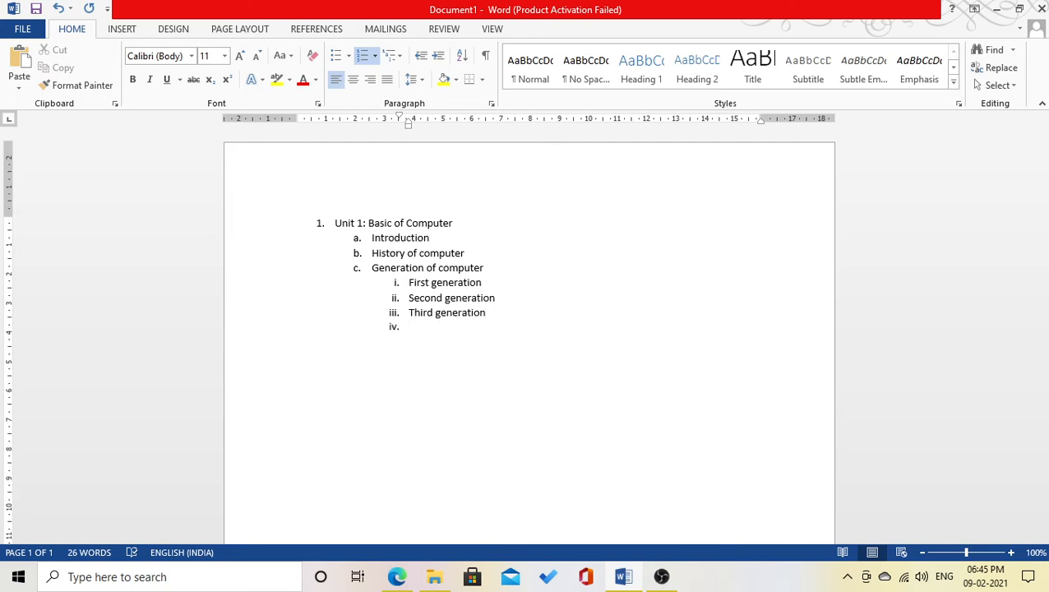
{"action": "type", "text": "4th generation"}
{"action": "key", "text": "Return"}
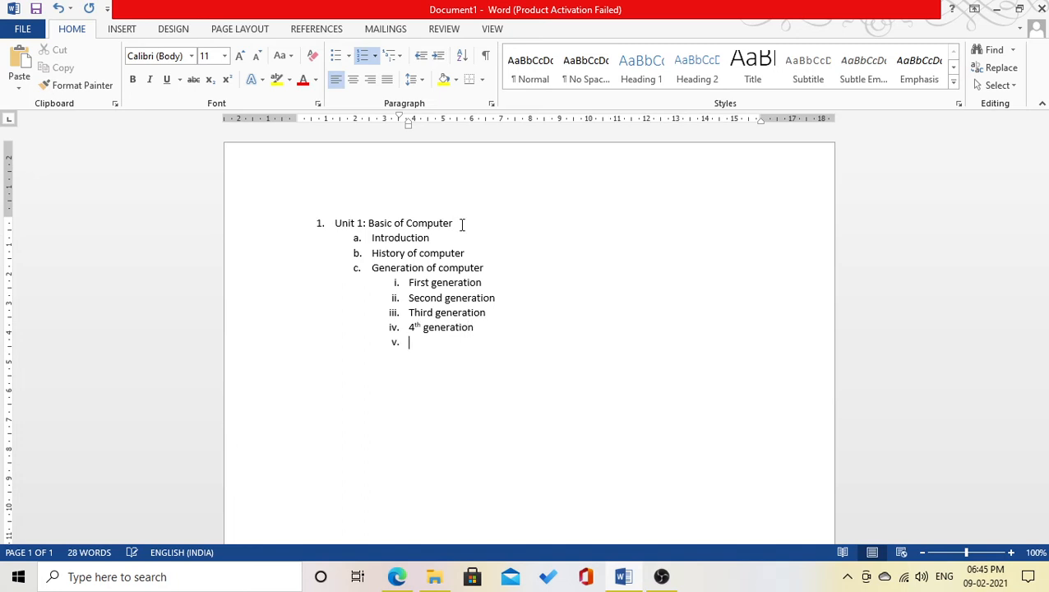
{"action": "type", "text": "5th generation"}
{"action": "key", "text": "Return"}
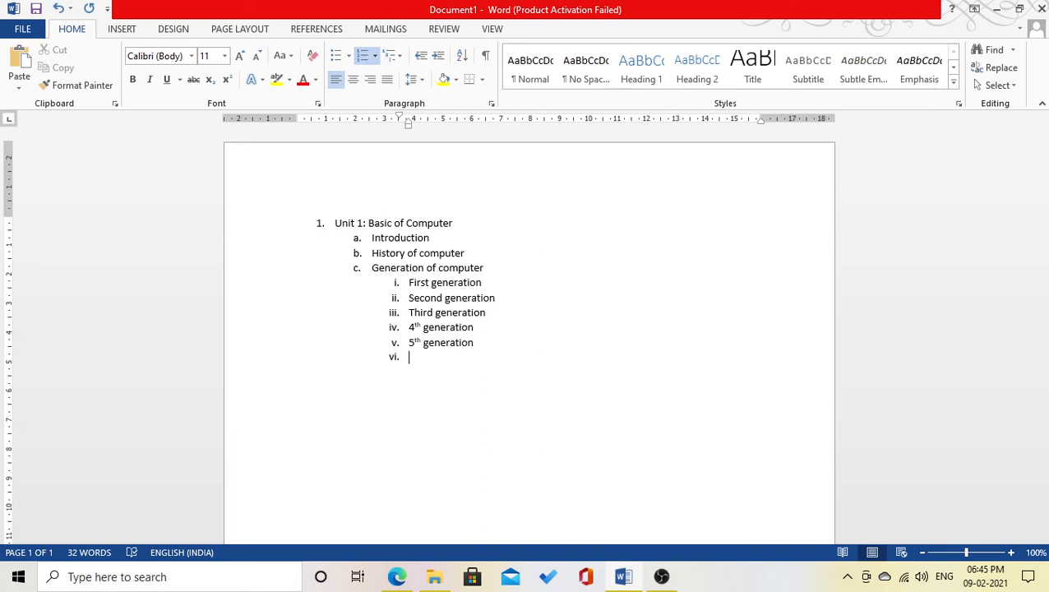
- Add 'Conclusion' as item d under Unit 1, then begin top-level item 2 with 'Unit 2:'
{"action": "key", "text": "shift+Tab"}
{"action": "type", "text": "Conclusion"}
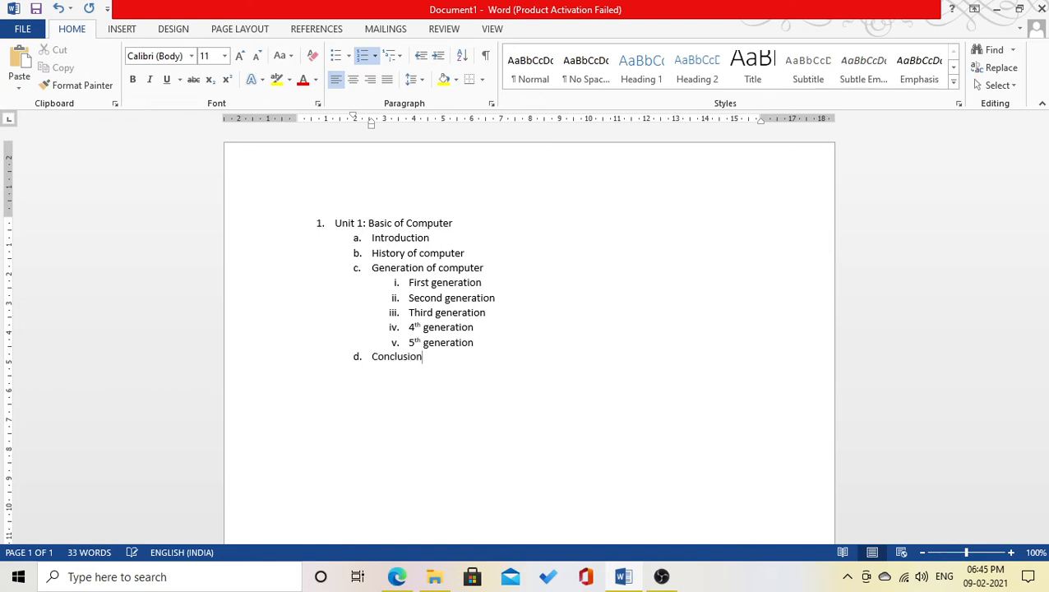
{"action": "key", "text": "Return"}
{"action": "key", "text": "shift+Tab"}
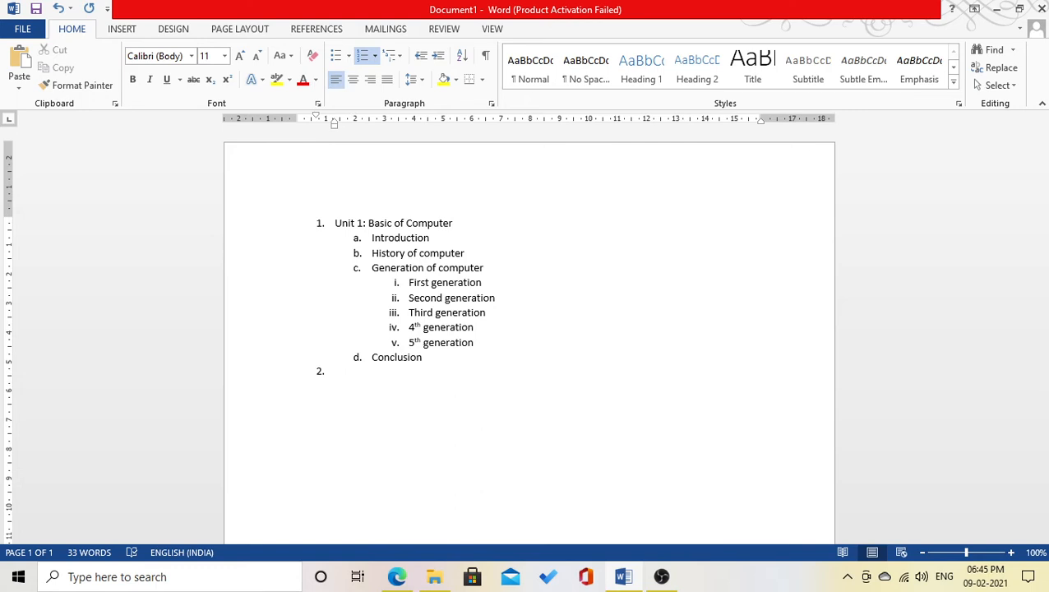
{"action": "type", "text": "Unit 2:"}
- Complete 'Unit 2: Hardware' and add '3. Unit 3: Software' as the third top-level item
{"action": "type", "text": "Hardware"}
{"action": "key", "text": "Return"}
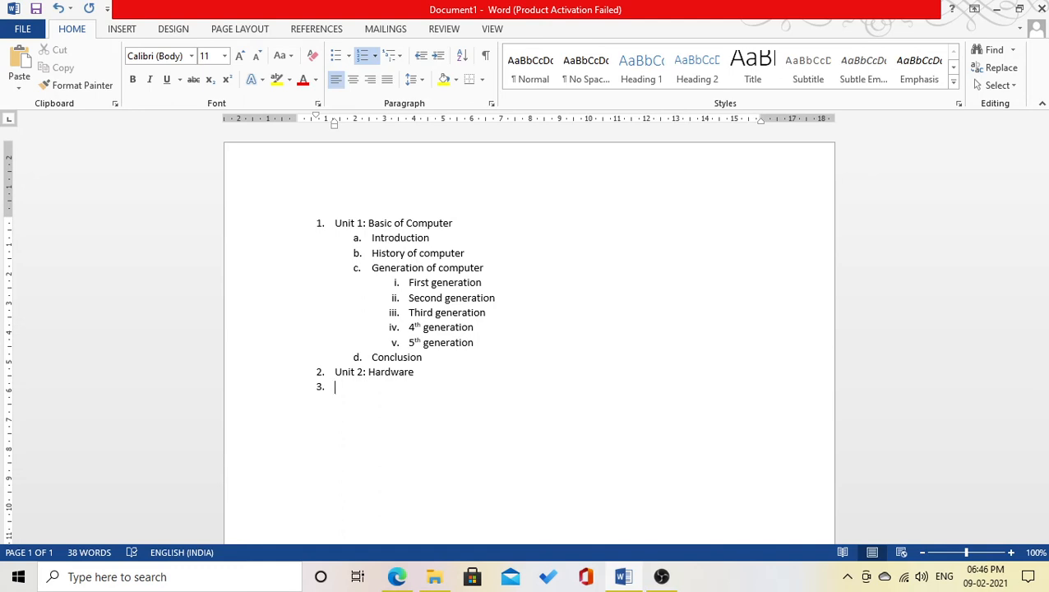
{"action": "key", "text": "Return"}
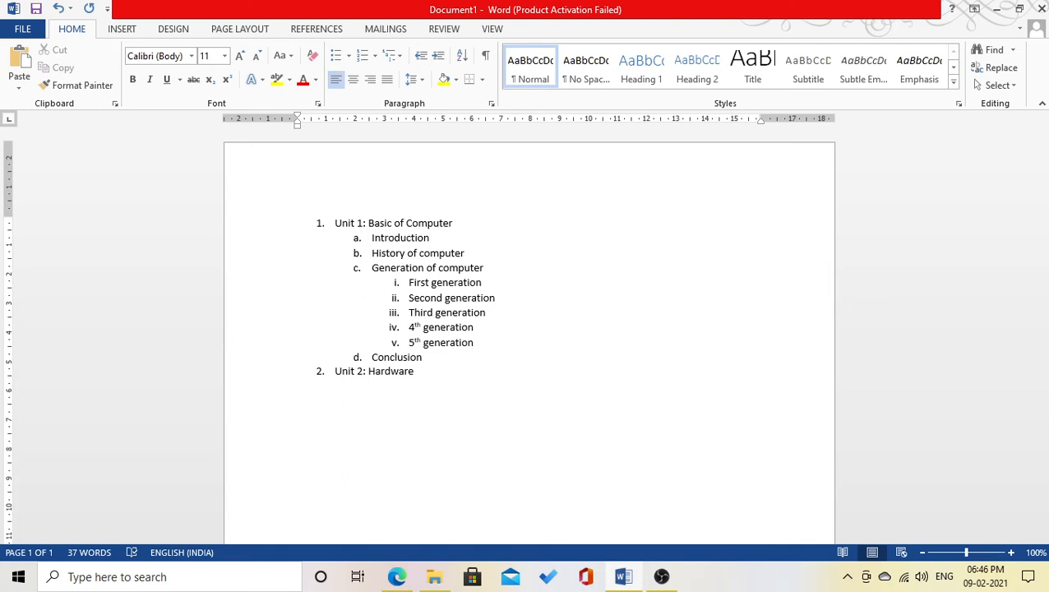
{"action": "type", "text": "3."}
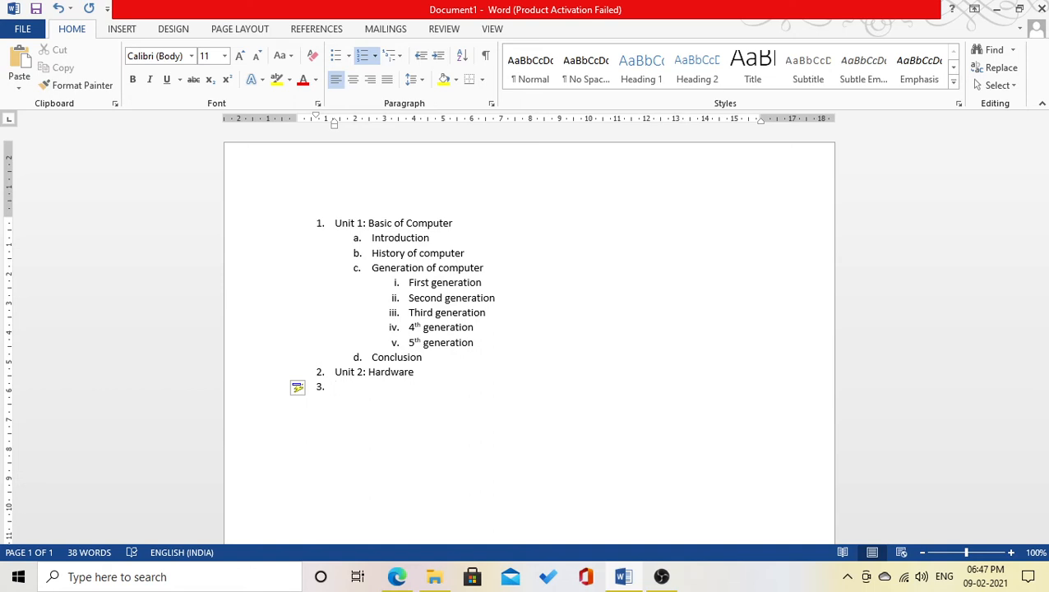
{"action": "type", "text": "Unit 3: Software"}
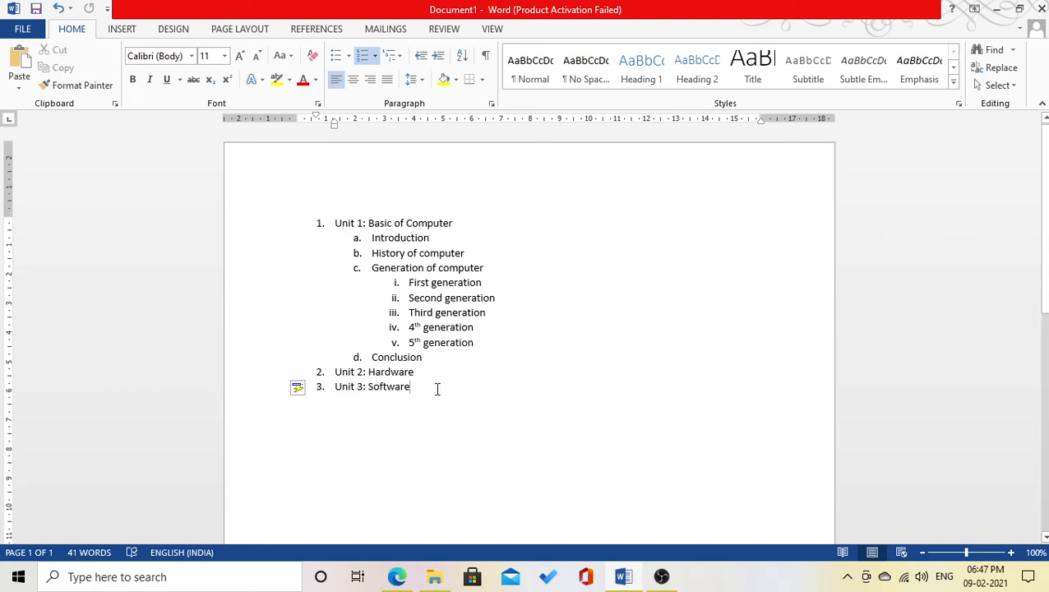
{"action": "left_click_drag", "start_coordinate": [438, 389], "coordinate": [312, 223]}
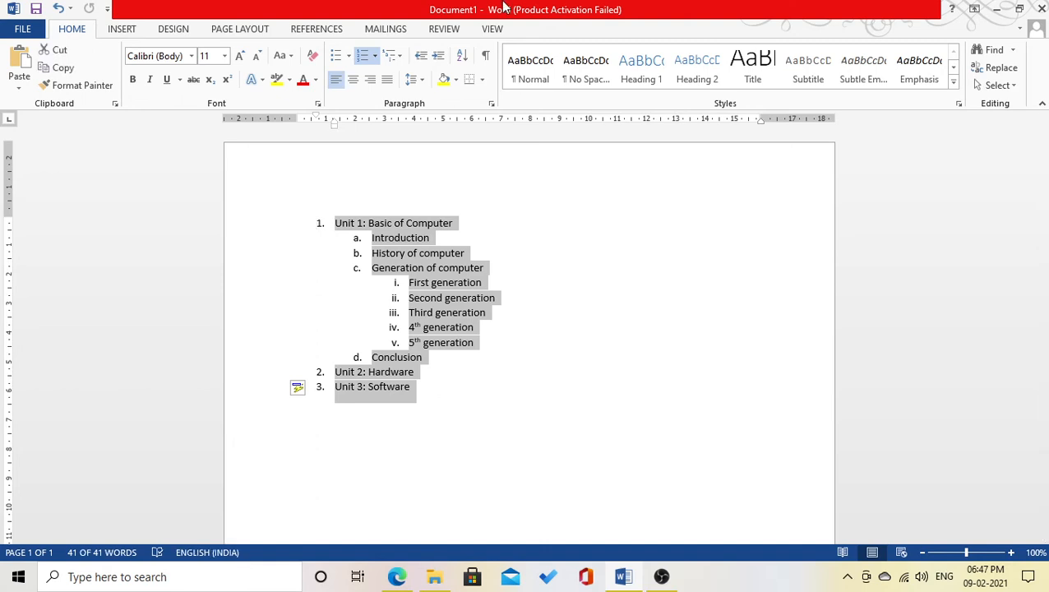
{"action": "left_click", "coordinate": [401, 55]}
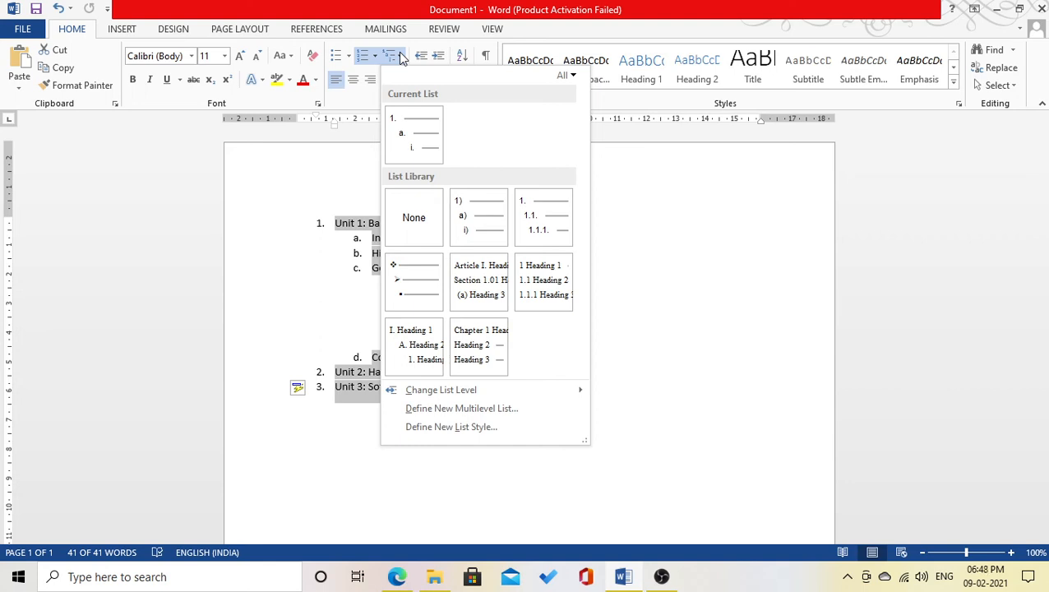
{"action": "left_click", "coordinate": [528, 209]}
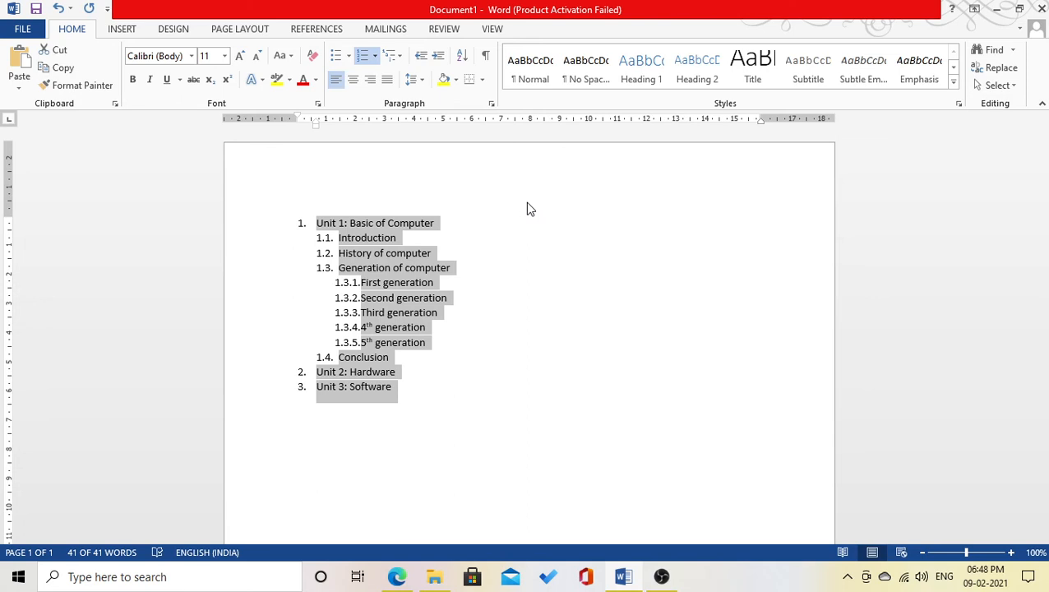
{"action": "key", "text": "ctrl+z"}
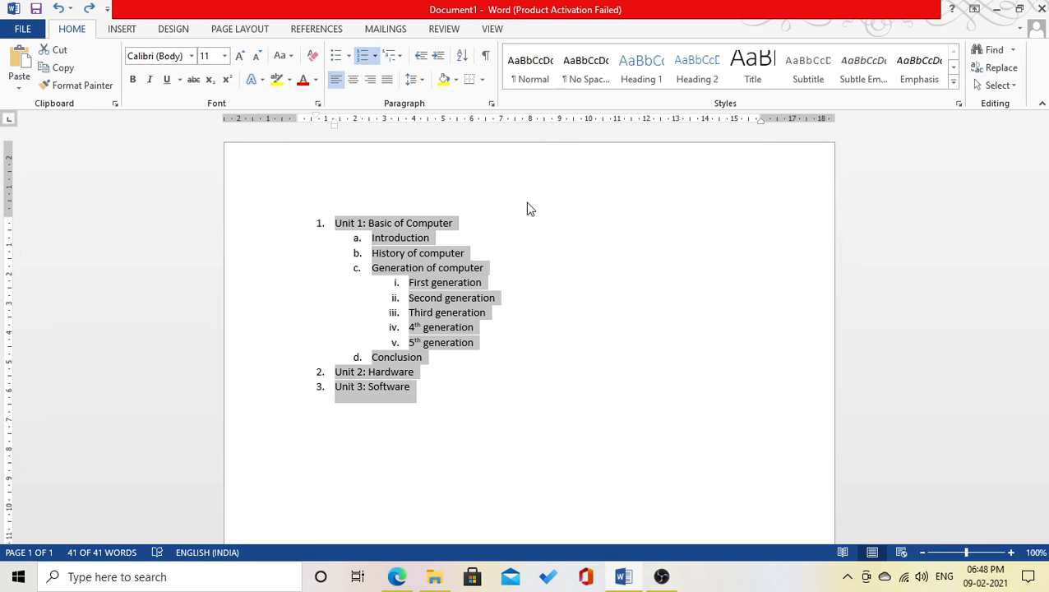
{"action": "left_click", "coordinate": [465, 374]}
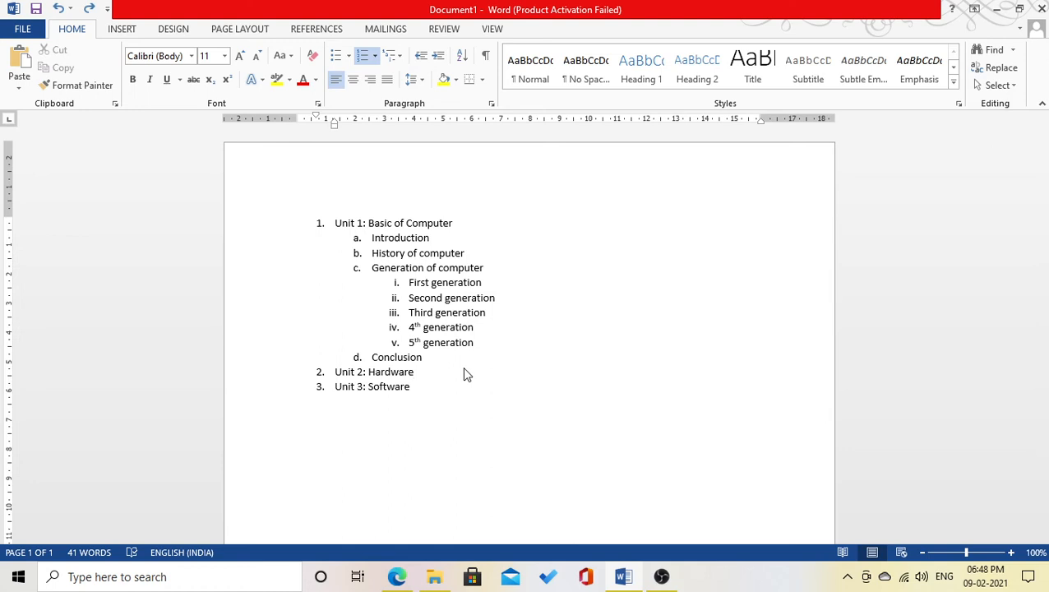
- Add 'Abacus' as sub-item i. under History of computer, then 'Computer fundamental' as new item c
{"action": "left_click", "coordinate": [473, 252]}
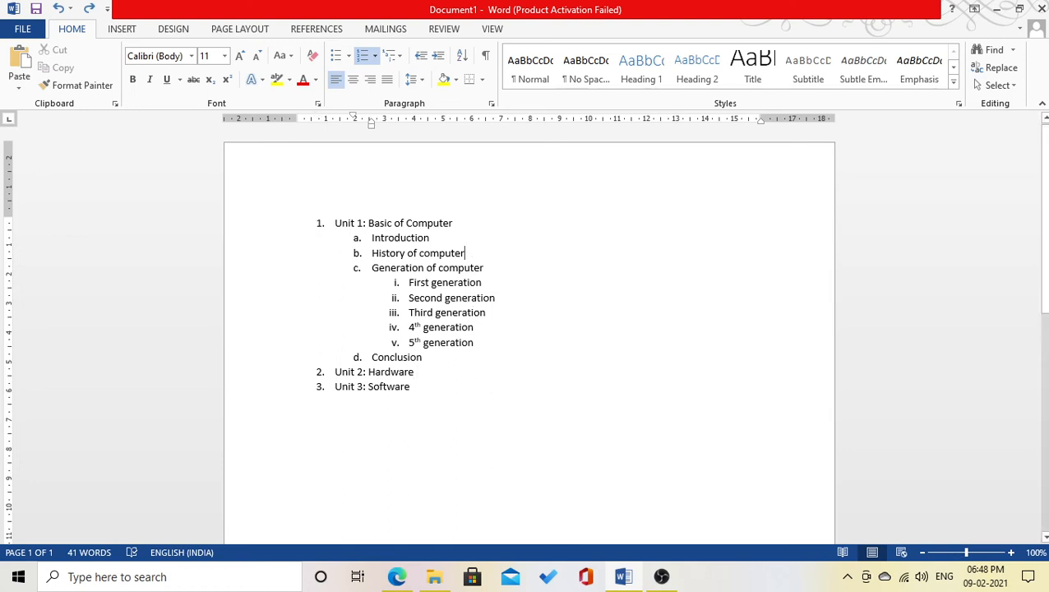
{"action": "key", "text": "Return"}
{"action": "key", "text": "Tab"}
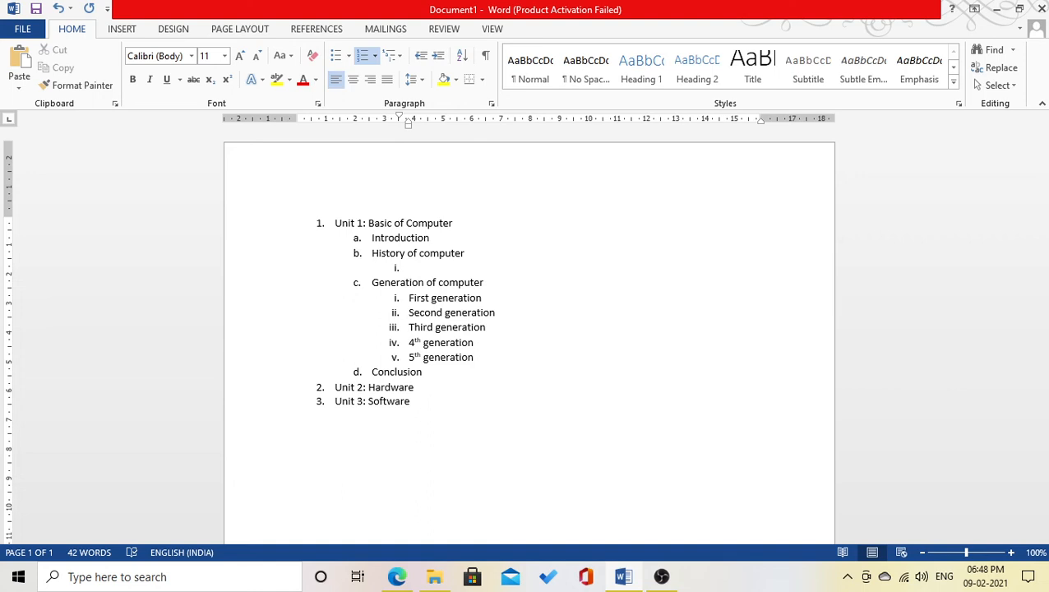
{"action": "type", "text": "bacus"}
{"action": "key", "text": "Return"}
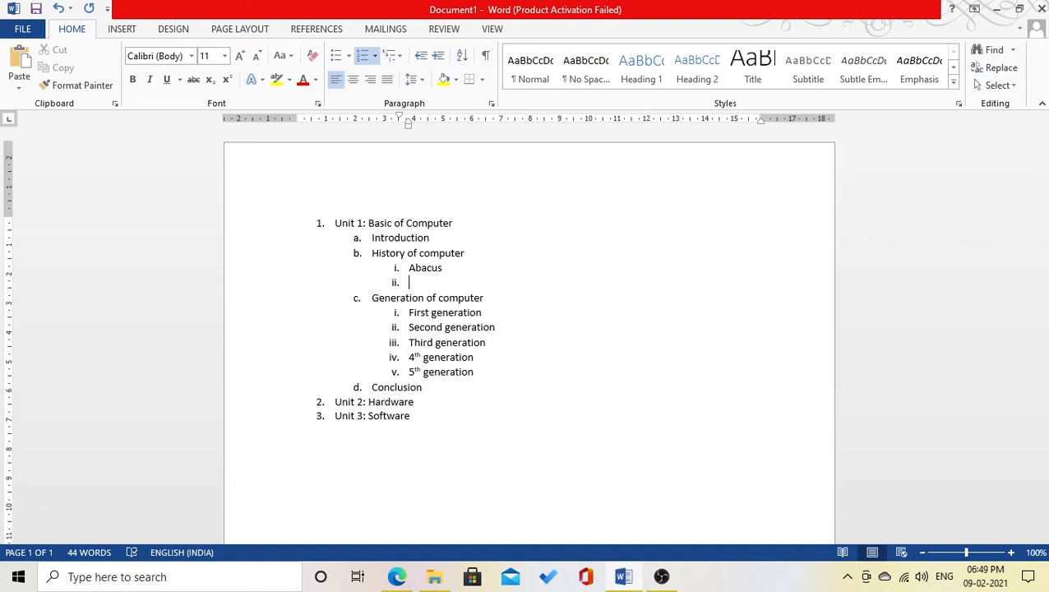
{"action": "key", "text": "shift+Tab"}
{"action": "type", "text": "Compute"}
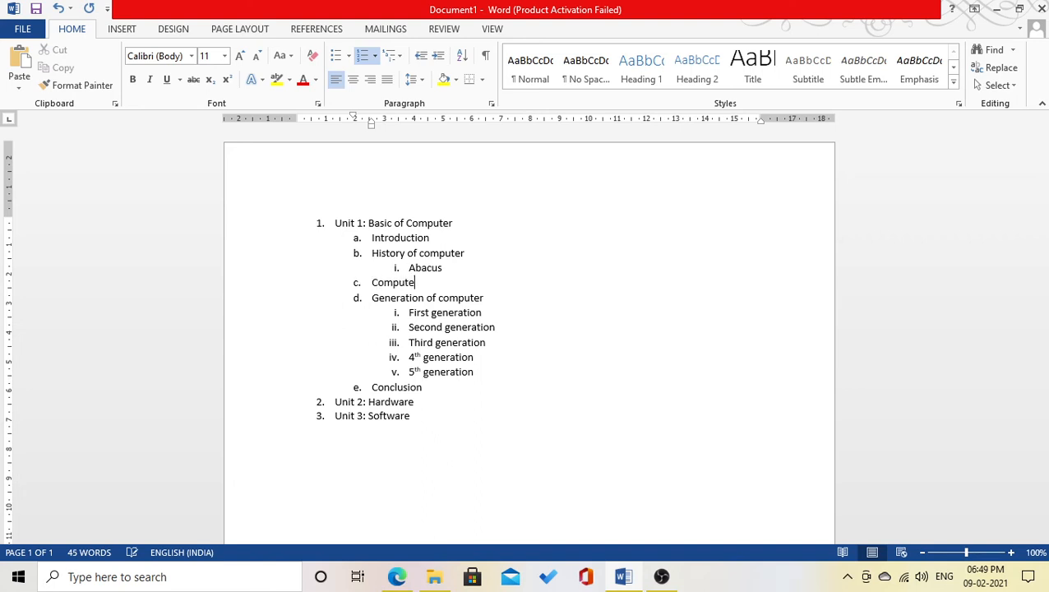
{"action": "type", "text": "r fundamental"}
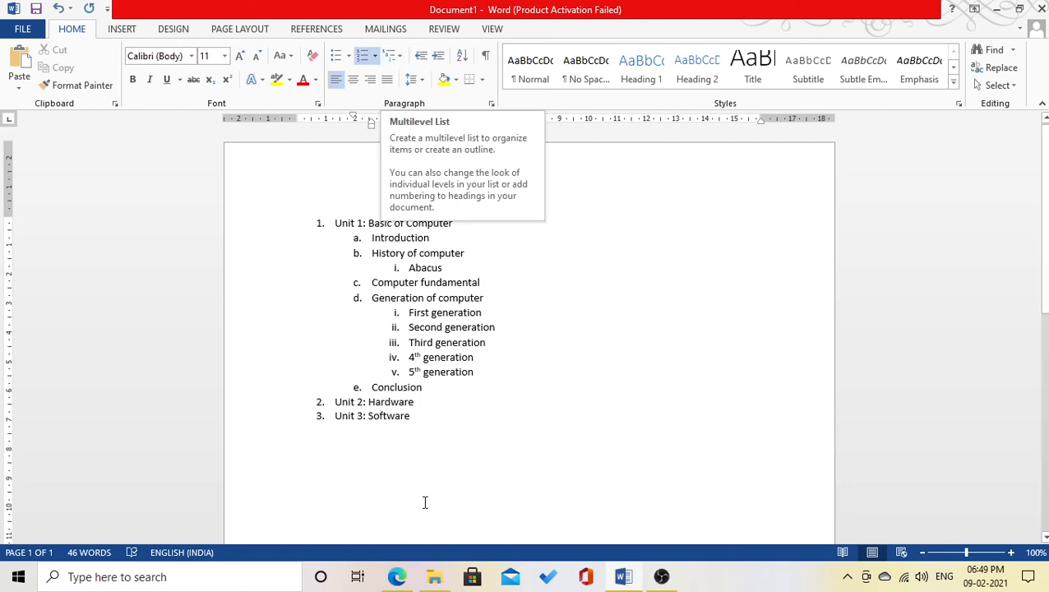
- End the numbered list after 'Unit 3: Software' and leave a blank line below it
{"action": "left_click", "coordinate": [374, 452]}
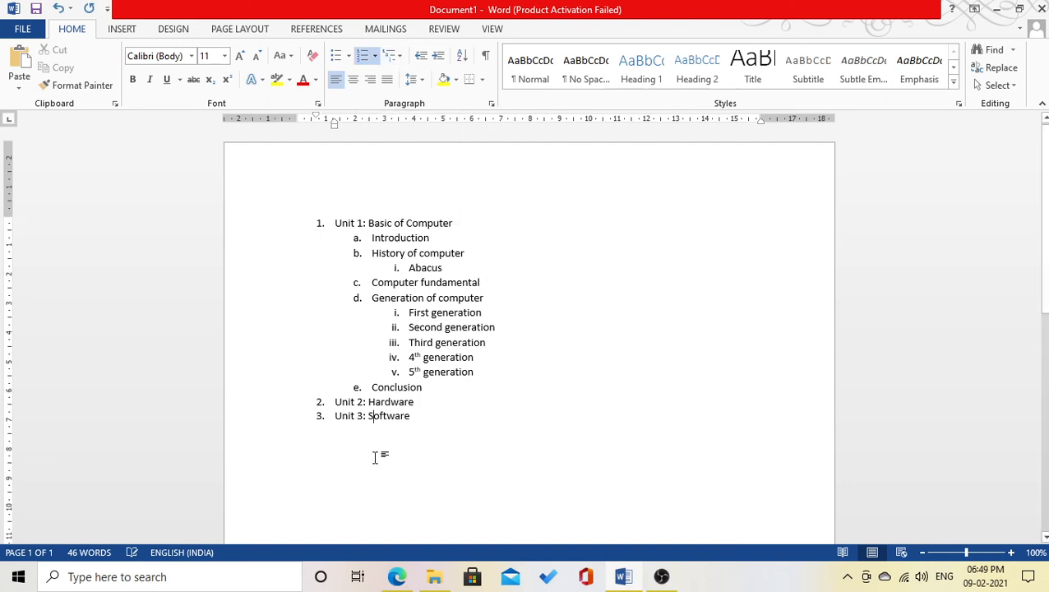
{"action": "key", "text": "Return"}
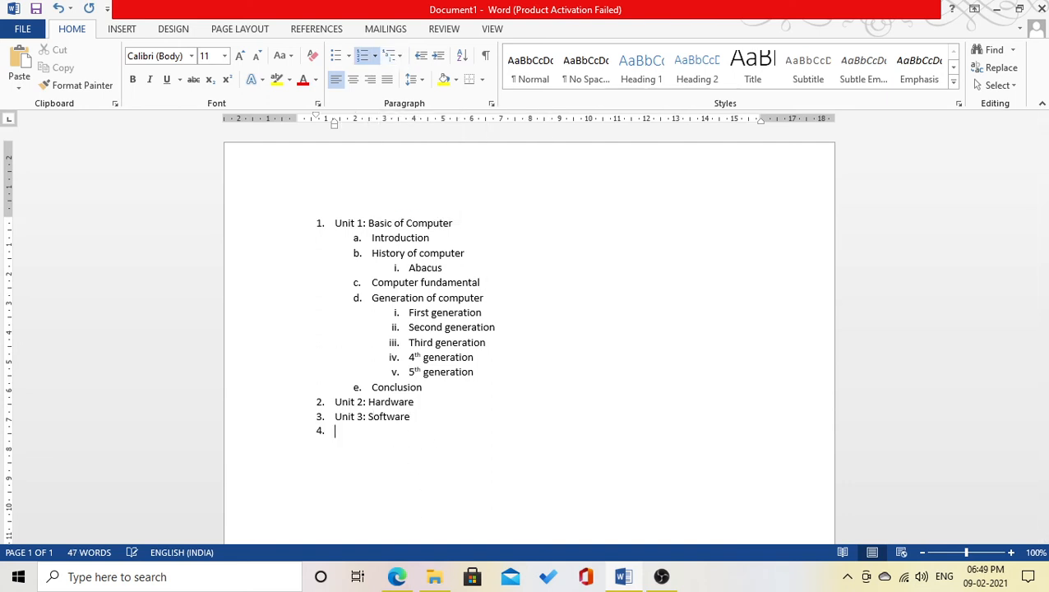
{"action": "key", "text": "Return"}
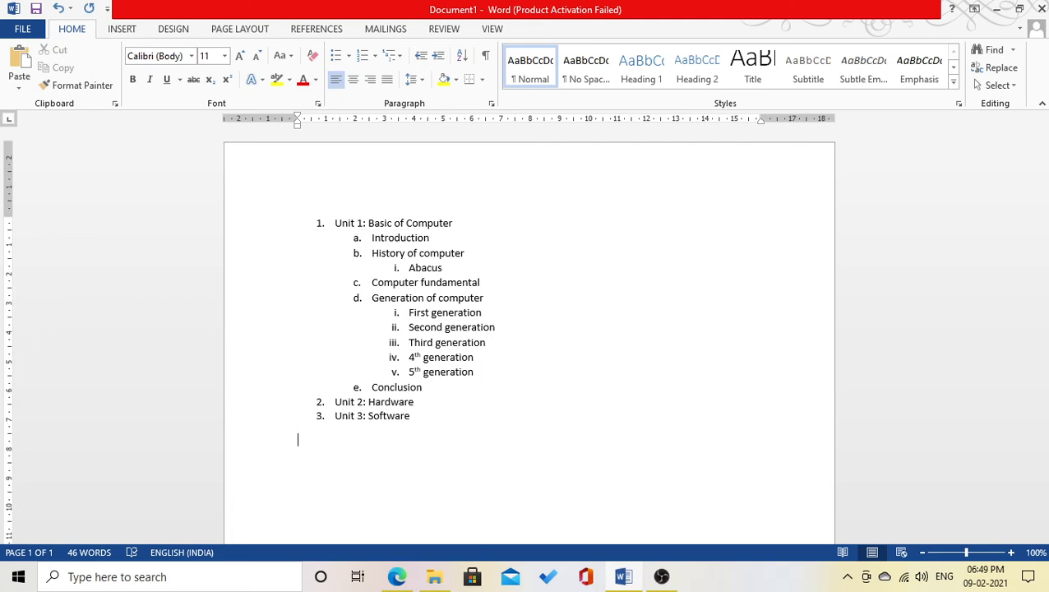
{"action": "key", "text": "Return"}
- Type a 'Computer' line and generate a sample paragraph below it with =rand(1)
{"action": "type", "text": "computer"}
{"action": "key", "text": "Return"}
{"action": "type", "text": "=rar"}
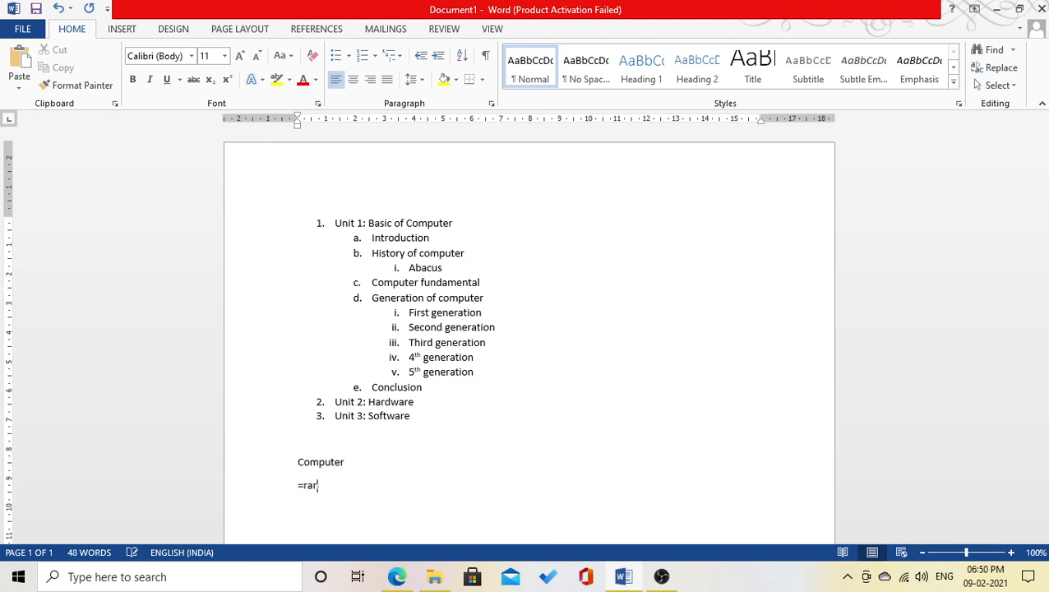
{"action": "key", "text": "BackSpace"}
{"action": "type", "text": "nd(1)"}
{"action": "key", "text": "Return"}
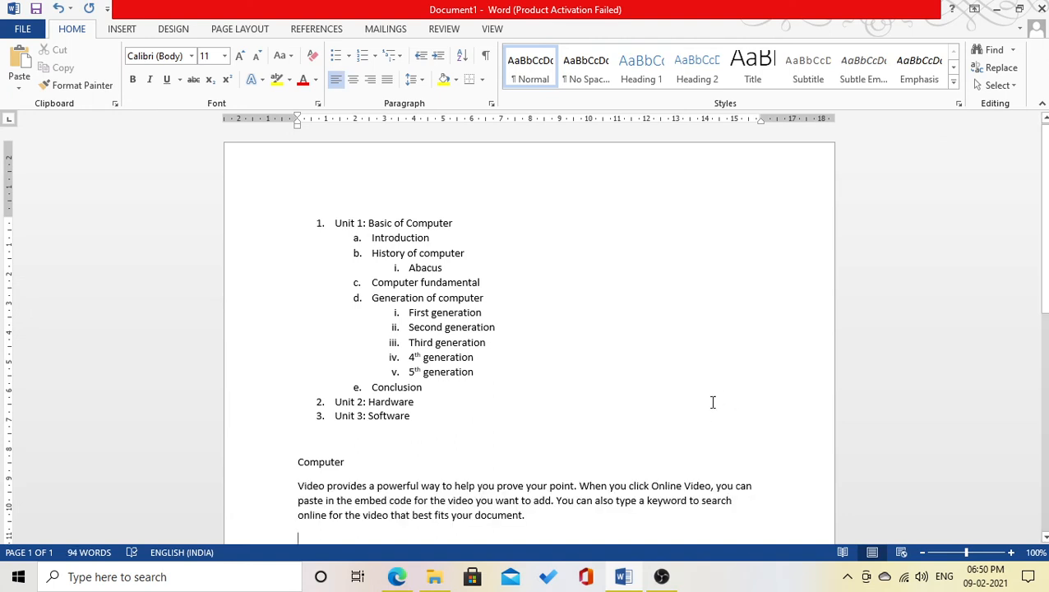
- Remove the empty line after the sample paragraph and justify the paragraph
{"action": "scroll", "coordinate": [712, 402], "scroll_direction": "down", "scroll_amount": 2}
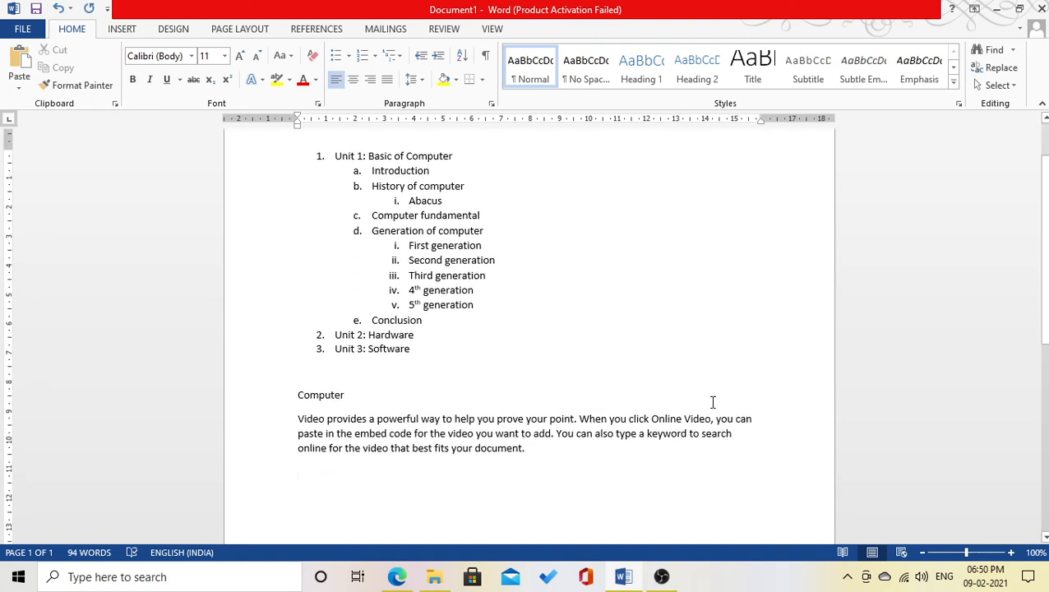
{"action": "key", "text": "BackSpace"}
{"action": "key", "text": "ctrl+j"}
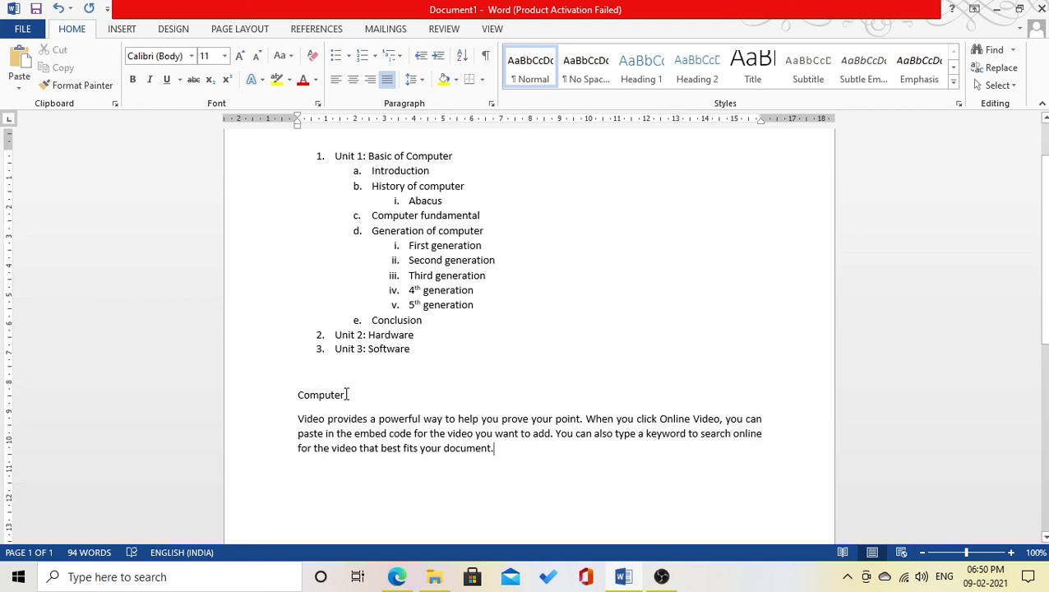
{"action": "left_click", "coordinate": [298, 418]}
{"action": "key", "text": "Tab"}
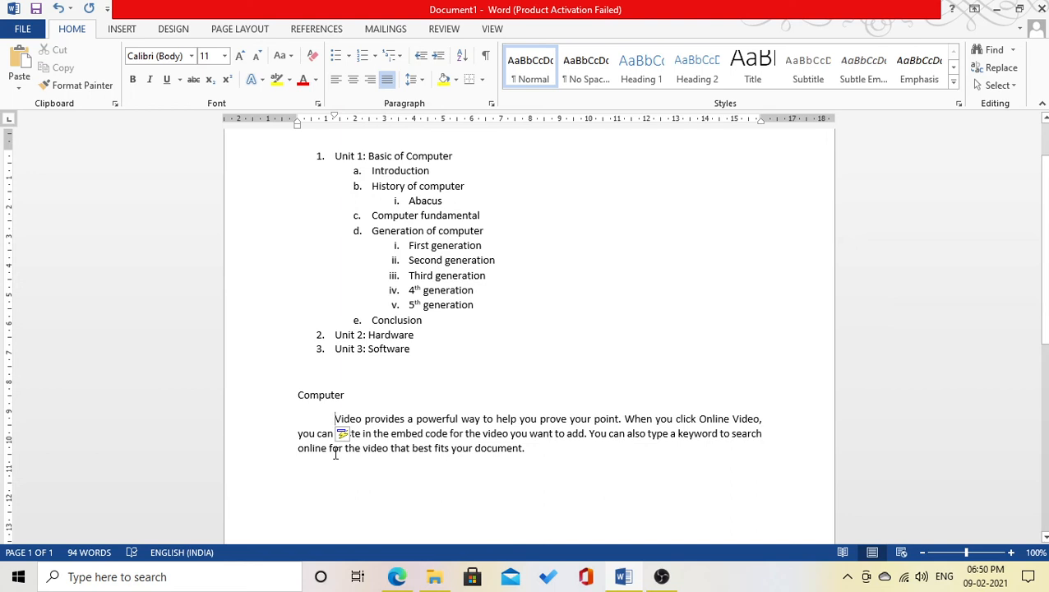
{"action": "key", "text": "BackSpace"}
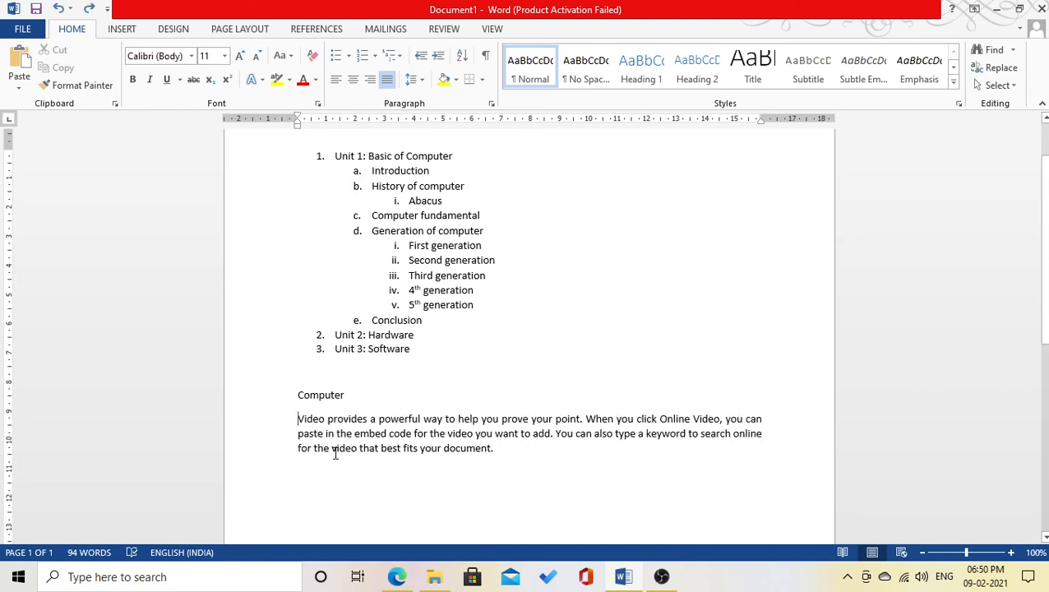
- Shift the whole sample paragraph one indent step inward using Increase and Decrease Indent
{"action": "left_click", "coordinate": [440, 59]}
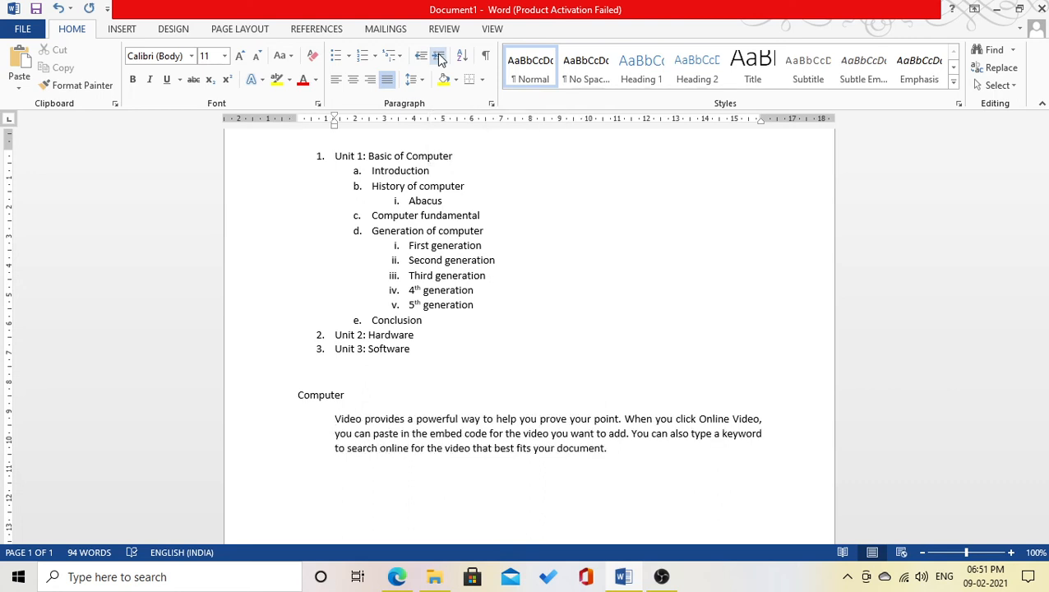
{"action": "left_click", "coordinate": [440, 59]}
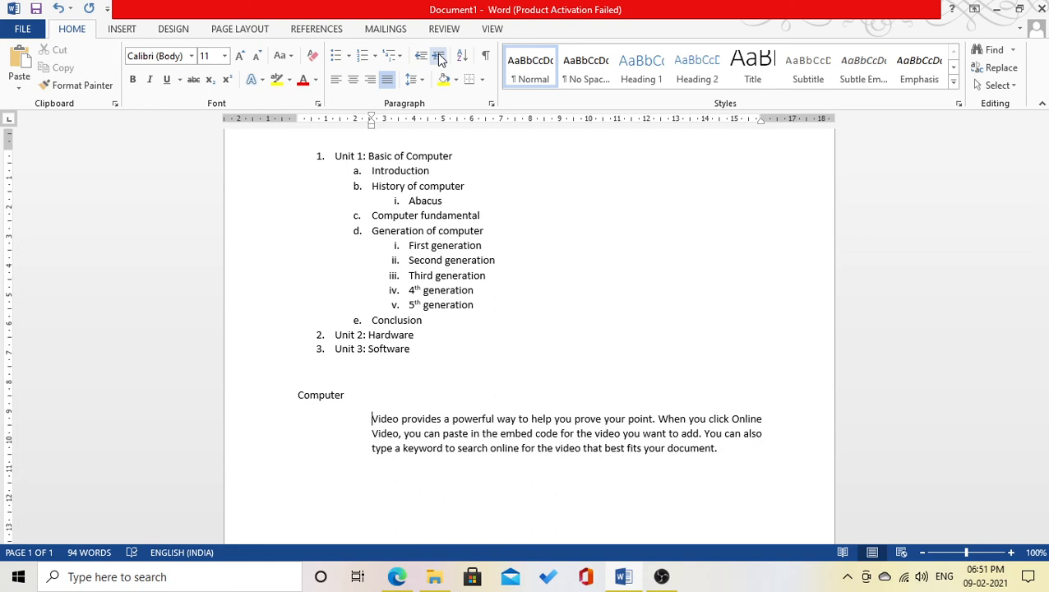
{"action": "left_click", "coordinate": [440, 60]}
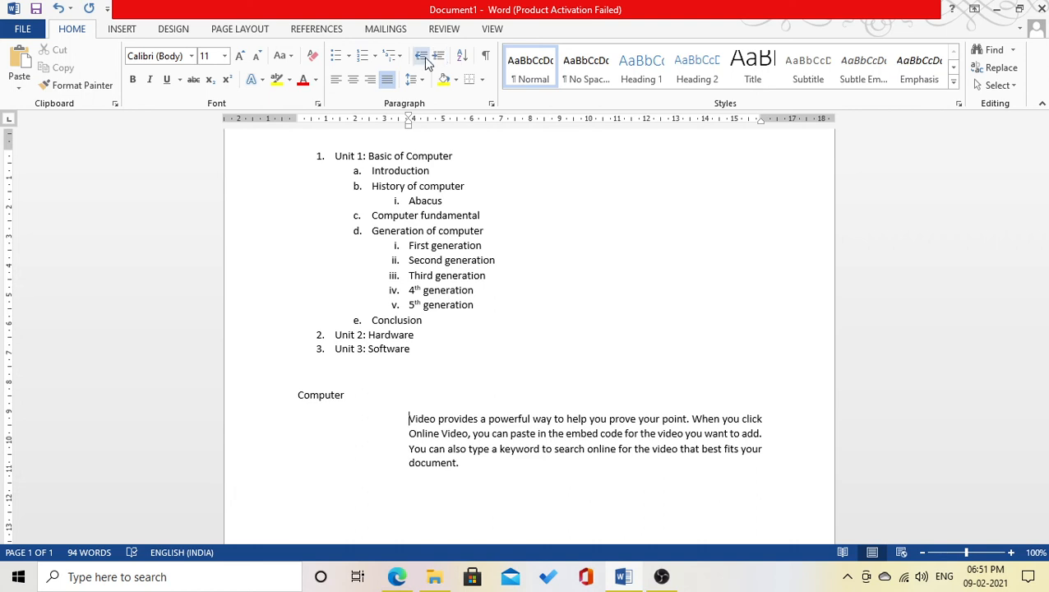
{"action": "left_click", "coordinate": [421, 57]}
{"action": "left_click", "coordinate": [420, 58]}
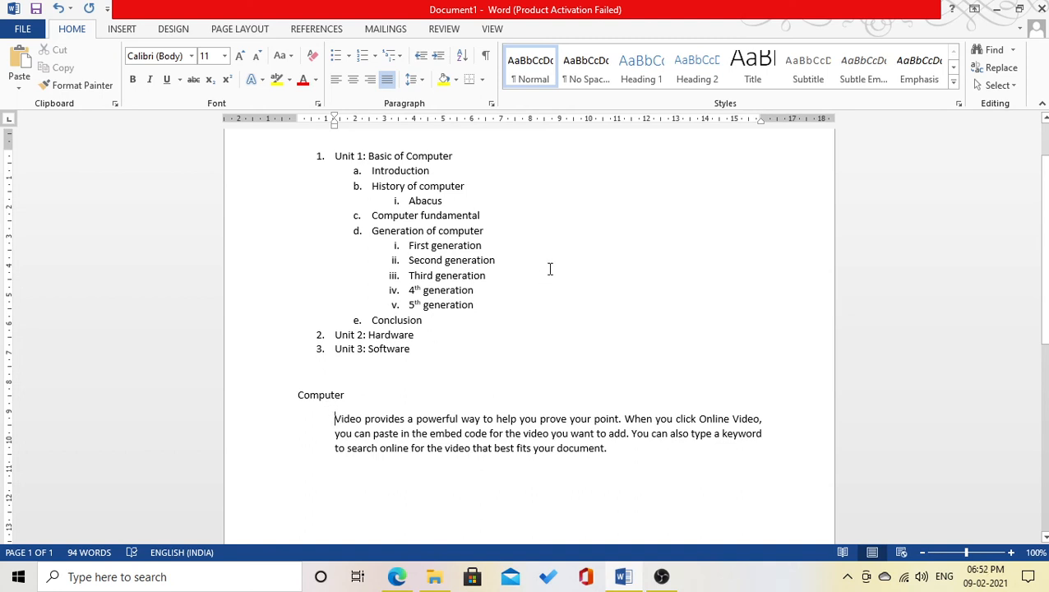
- Prefix the sample paragraph with the label 'Definition:-'
{"action": "type", "text": "De"}
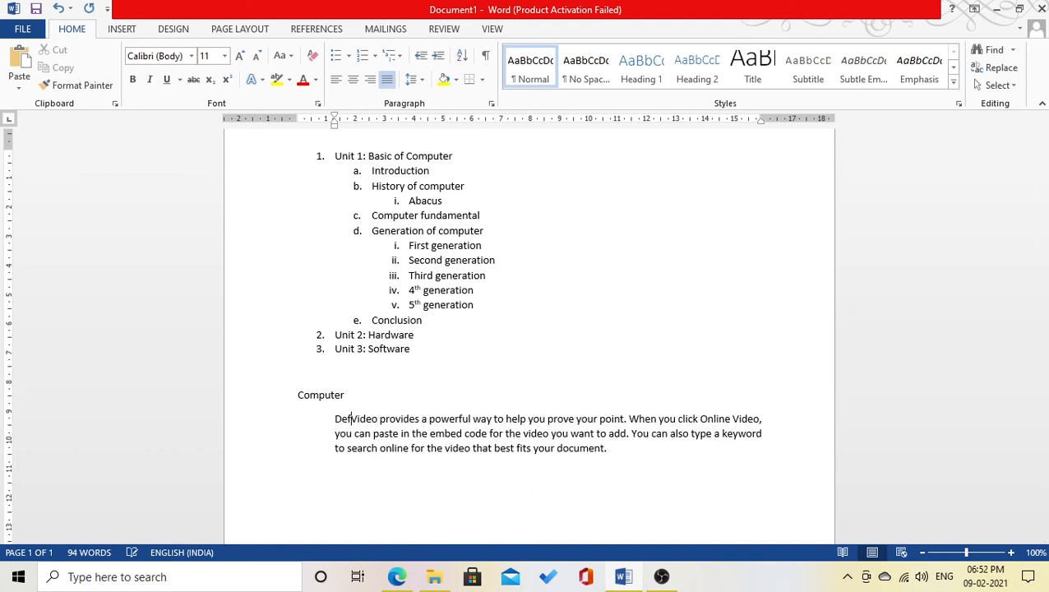
{"action": "key", "text": "BackSpace"}
{"action": "type", "text": "efin"}
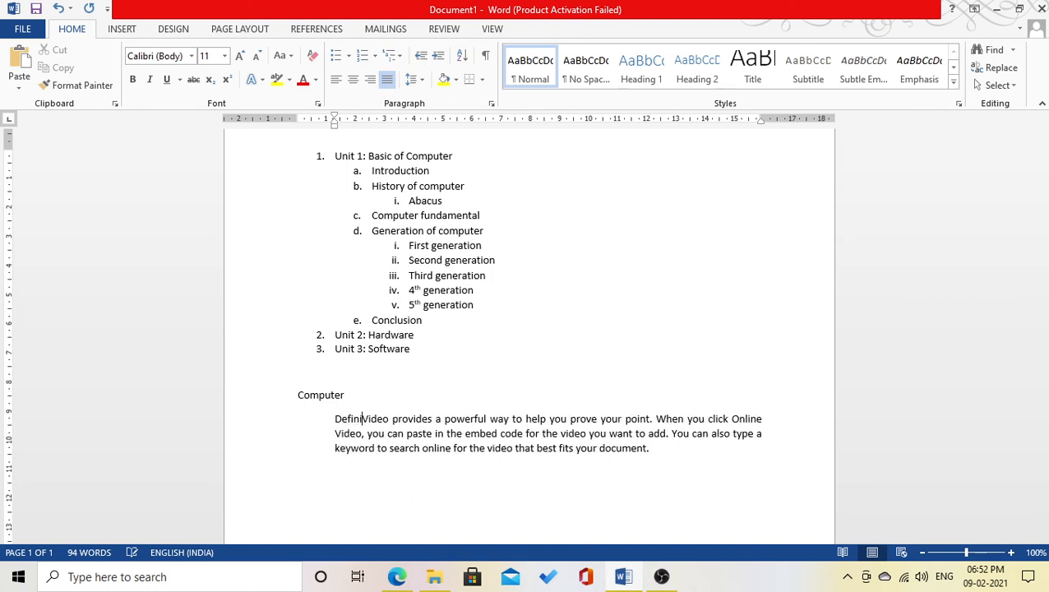
{"action": "type", "text": "ition:"}
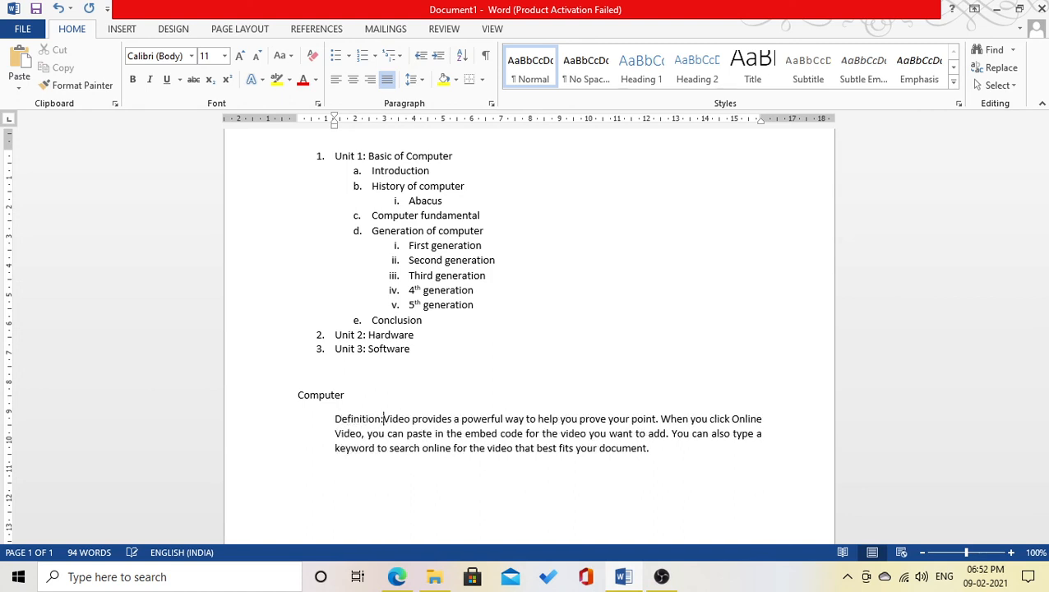
{"action": "type", "text": "-"}
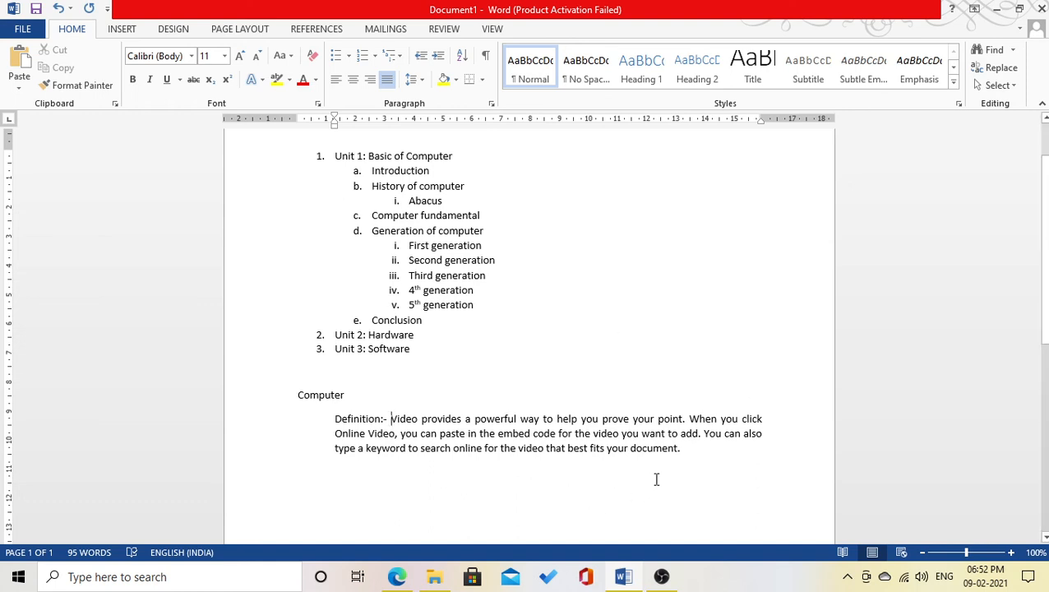
- Start a new empty line below the paragraph, flush with the left margin
{"action": "left_click", "coordinate": [691, 451]}
{"action": "key", "text": "Return"}
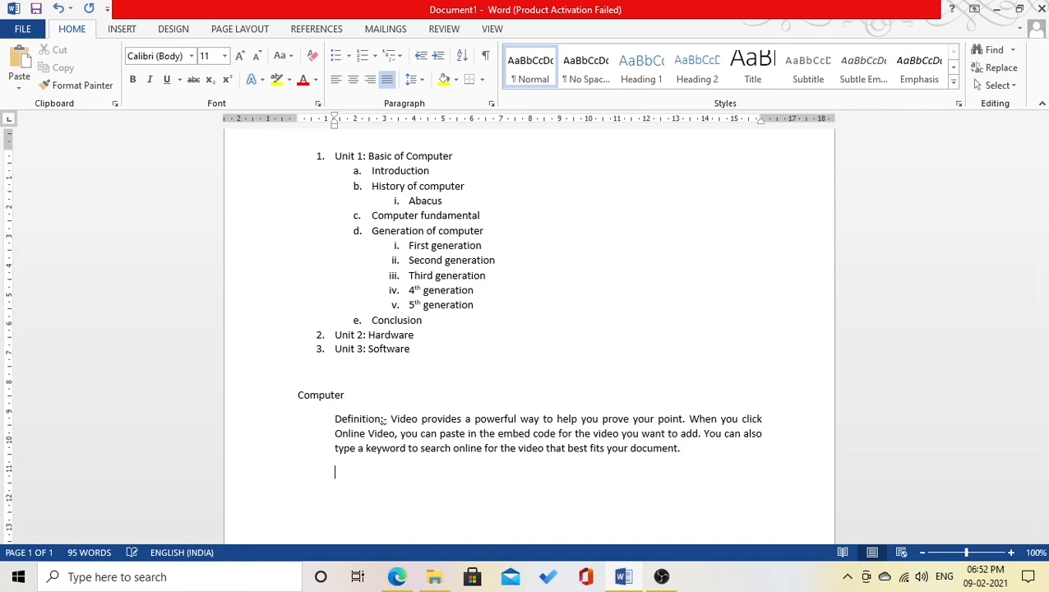
{"action": "key", "text": "BackSpace"}
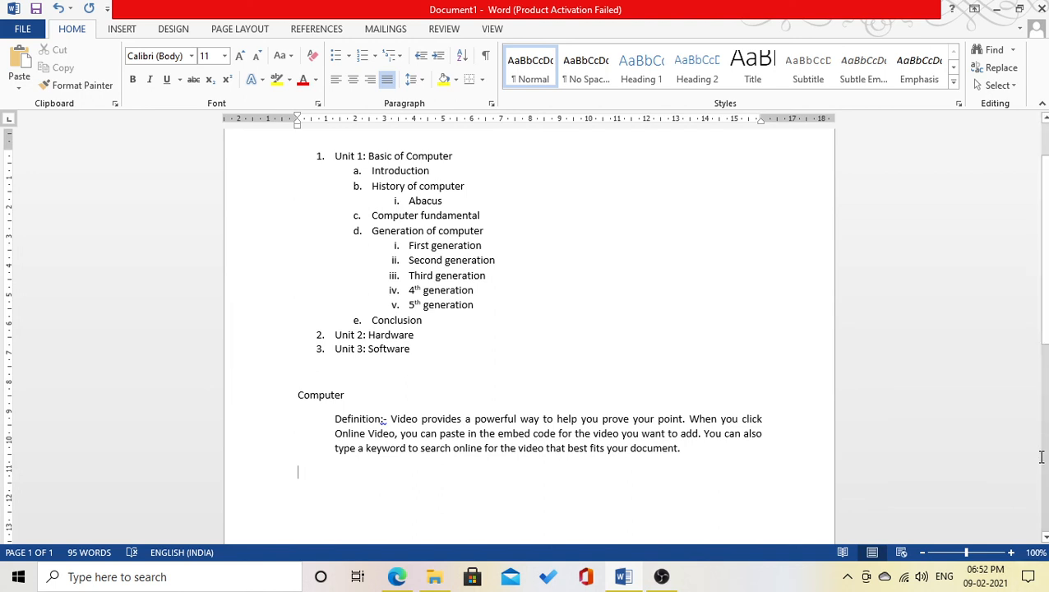
- Type five first names on separate lines below the definition paragraph
{"action": "scroll", "coordinate": [1047, 294], "scroll_direction": "down", "scroll_amount": 4}
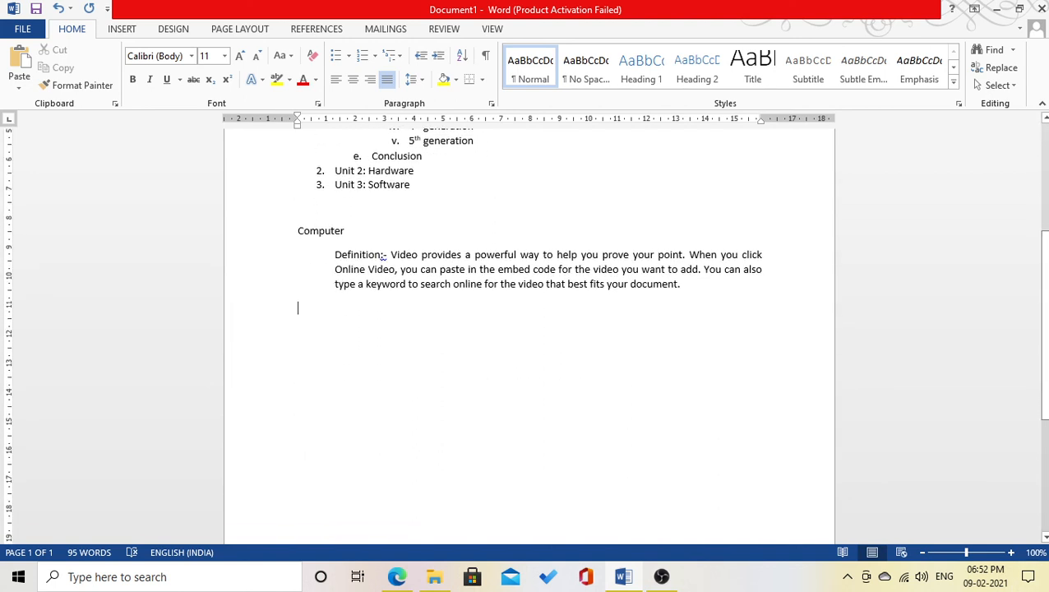
{"action": "type", "text": "Akash"}
{"action": "key", "text": "Return"}
{"action": "type", "text": "Rupesh"}
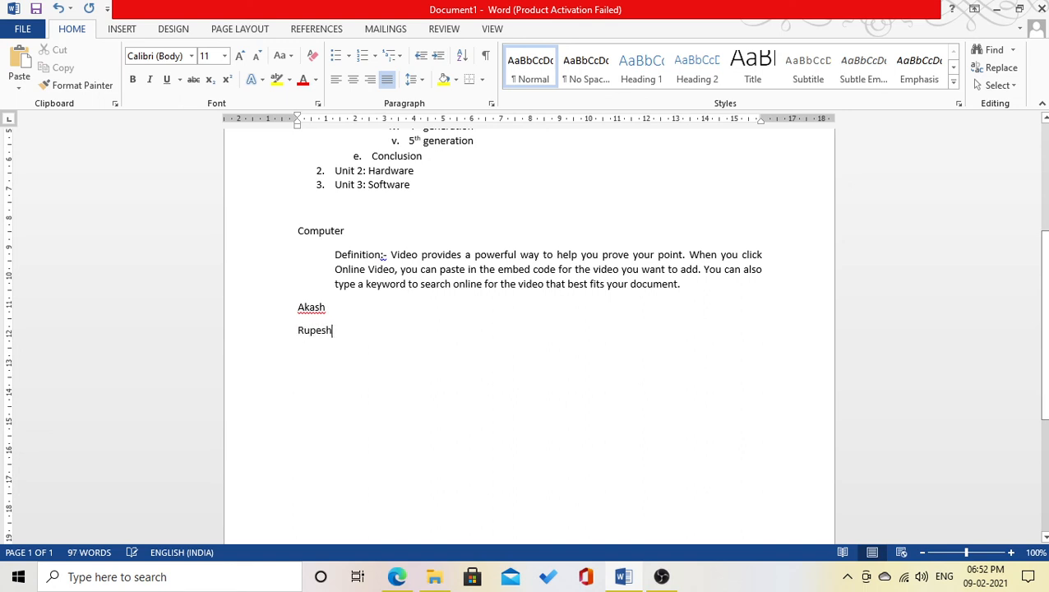
{"action": "key", "text": "Return"}
{"action": "type", "text": "Rupali"}
{"action": "key", "text": "Return"}
{"action": "type", "text": "Mukesh"}
{"action": "key", "text": "Return"}
{"action": "type", "text": "R"}
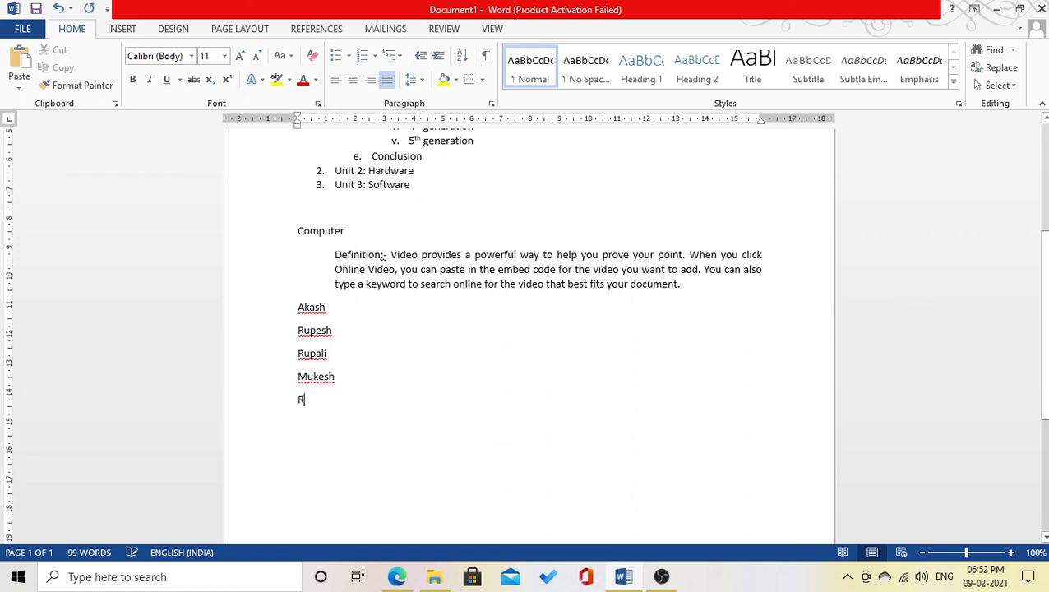
{"action": "type", "text": "ajeev"}
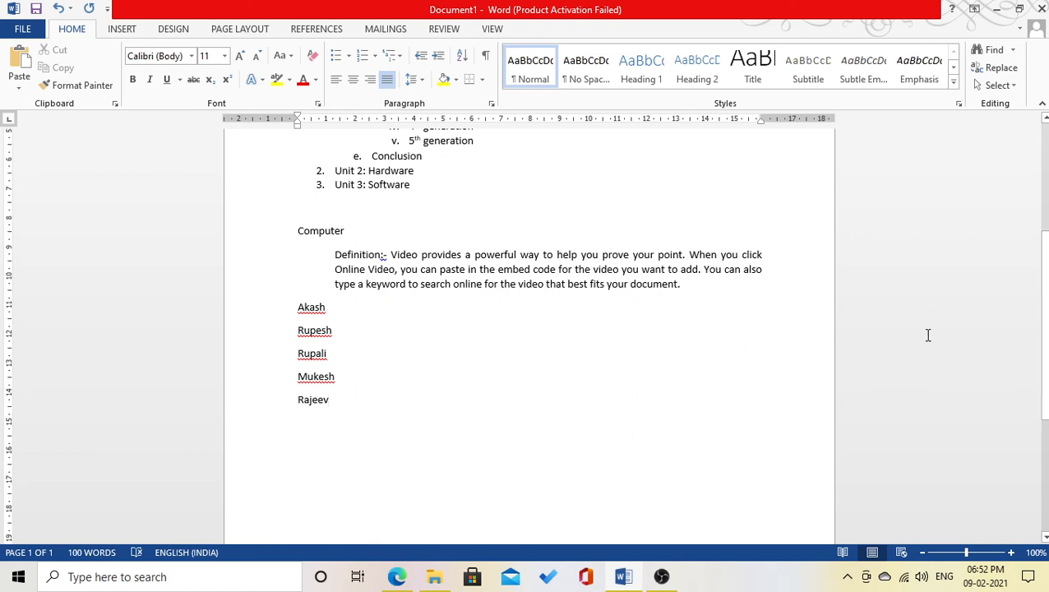
- Select the five names and sort them in descending Z-to-A order with the Sort dialog
{"action": "left_click_drag", "start_coordinate": [335, 401], "coordinate": [289, 309]}
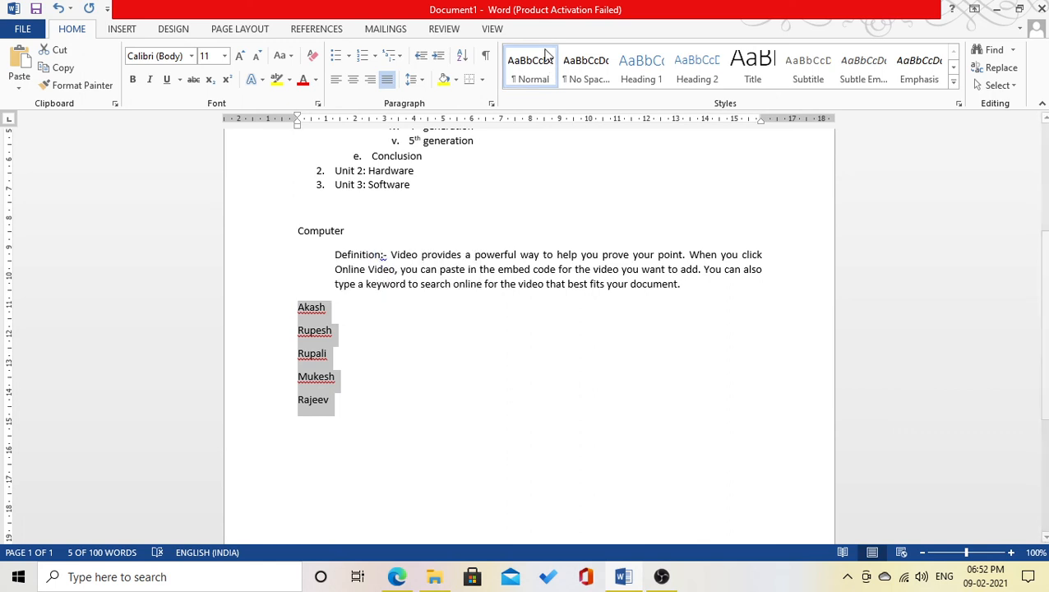
{"action": "left_click", "coordinate": [462, 58]}
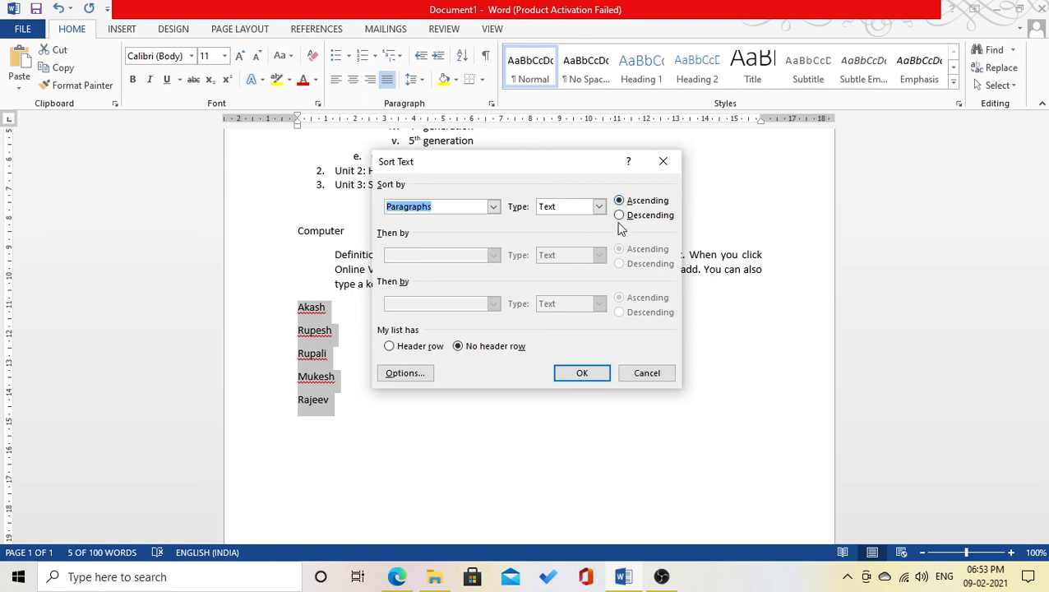
{"action": "left_click", "coordinate": [590, 374]}
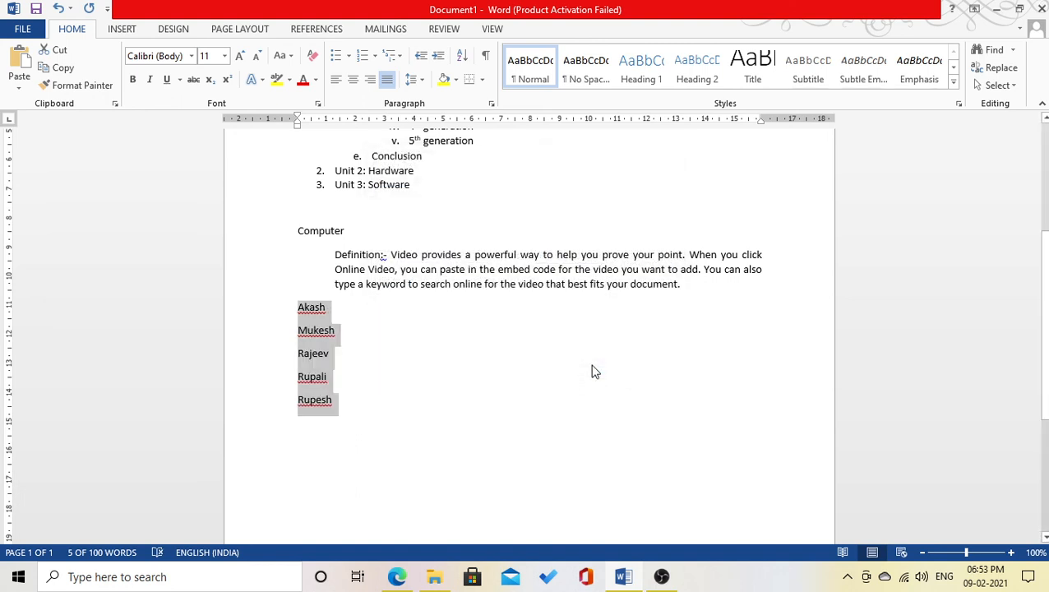
{"action": "left_click", "coordinate": [457, 56]}
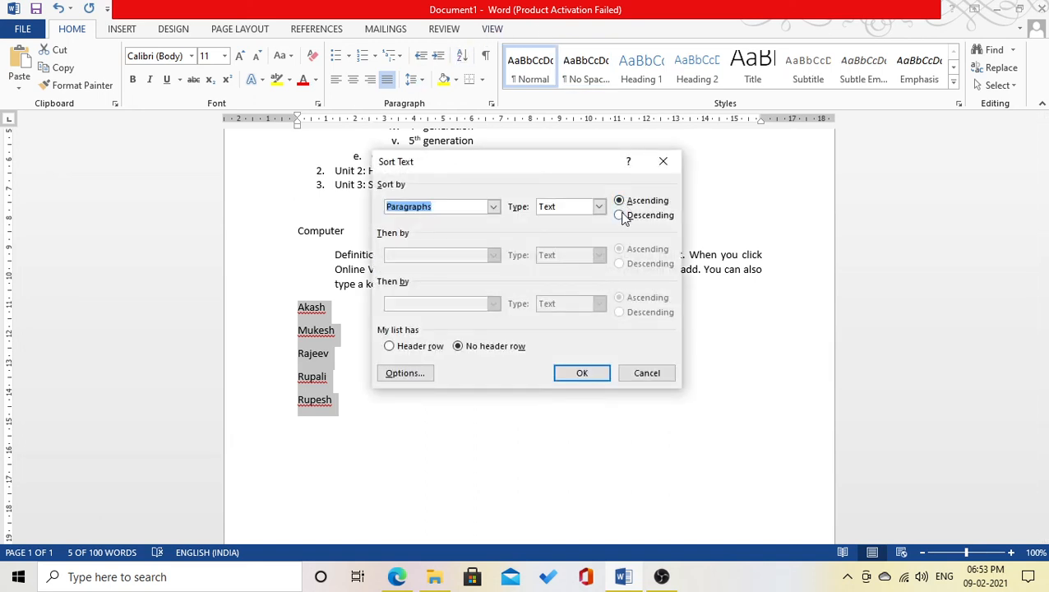
{"action": "left_click", "coordinate": [620, 215]}
{"action": "left_click", "coordinate": [582, 374]}
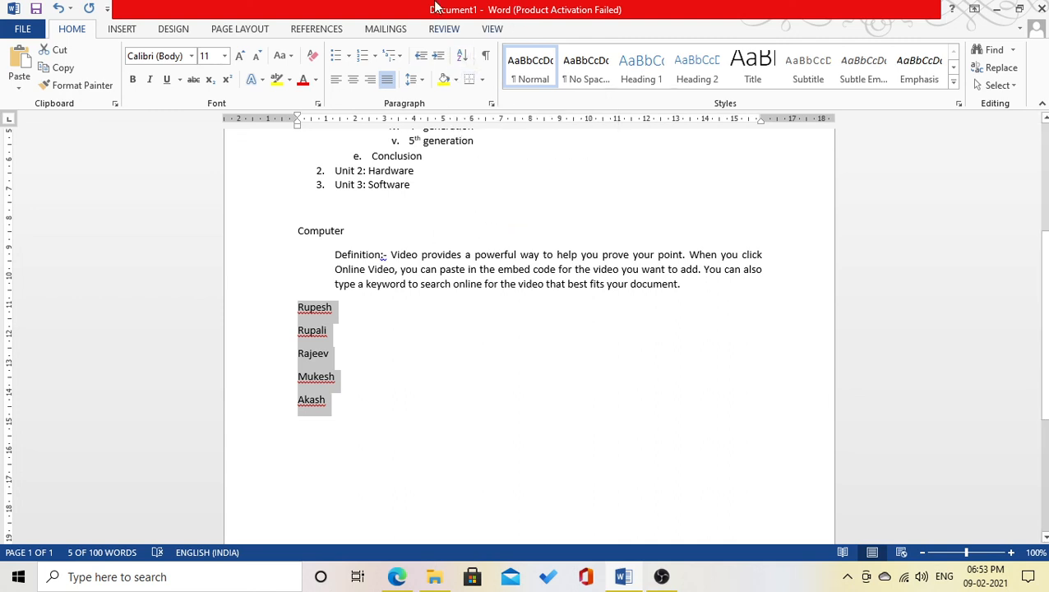
{"action": "left_click", "coordinate": [462, 55]}
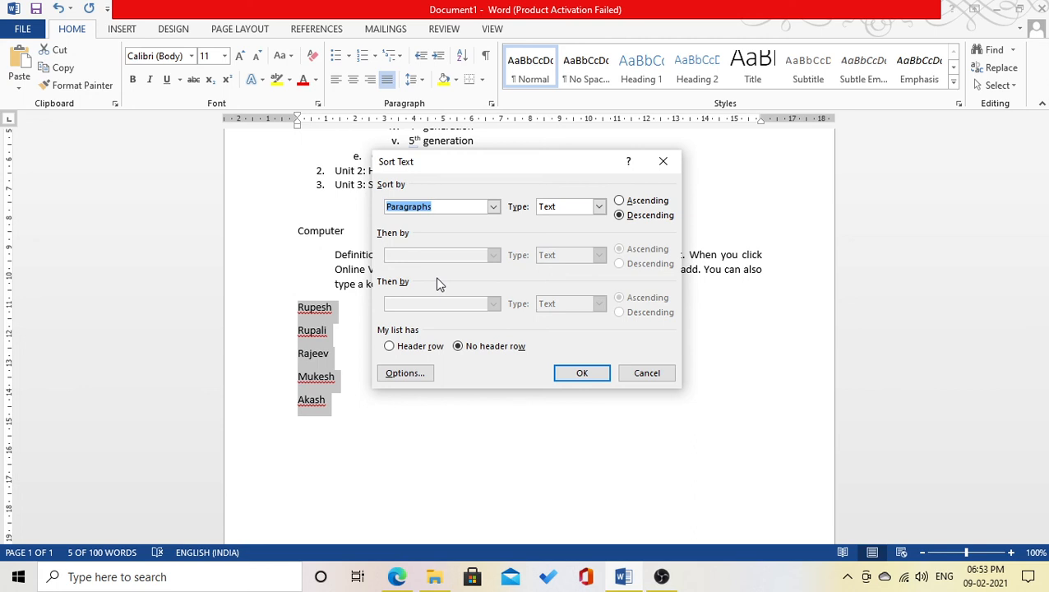
{"action": "left_click", "coordinate": [656, 375]}
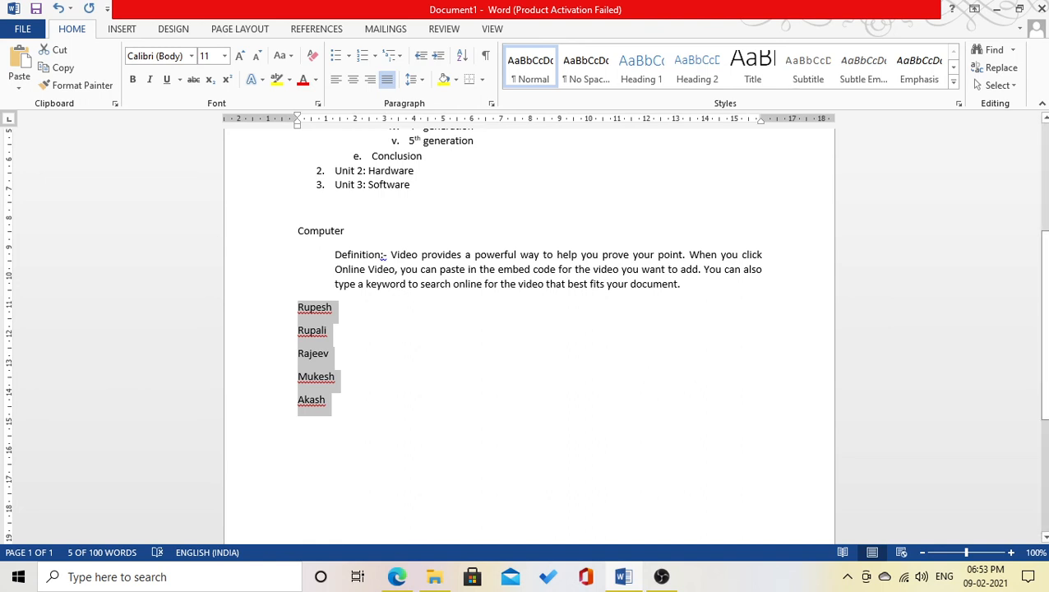
- Delete all text in the document and type a person's full name on the first line
{"action": "key", "text": "ctrl+a"}
{"action": "key", "text": "Delete"}
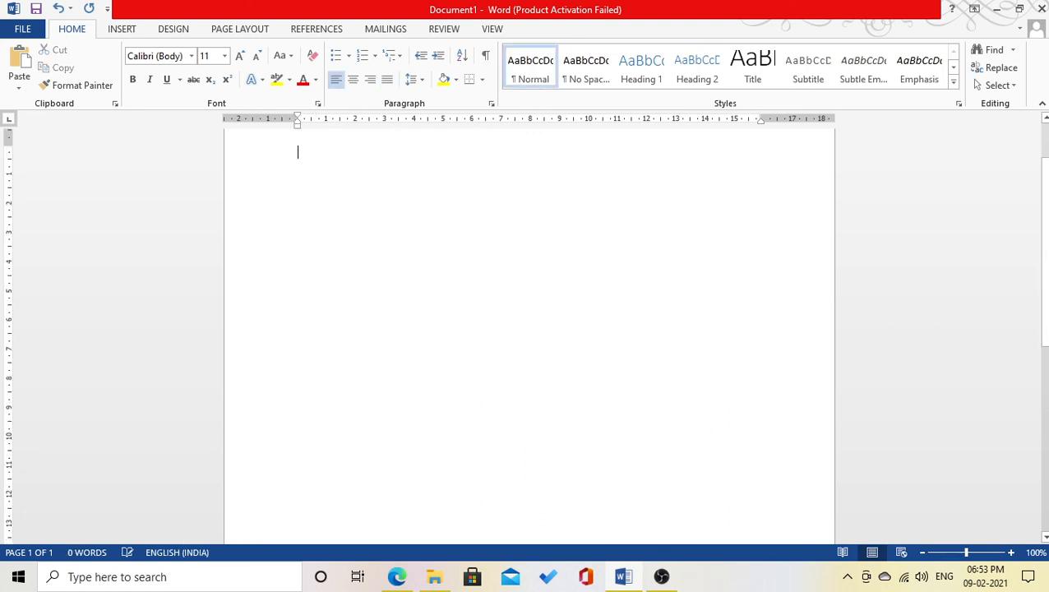
{"action": "scroll", "coordinate": [671, 368], "scroll_direction": "up", "scroll_amount": 2}
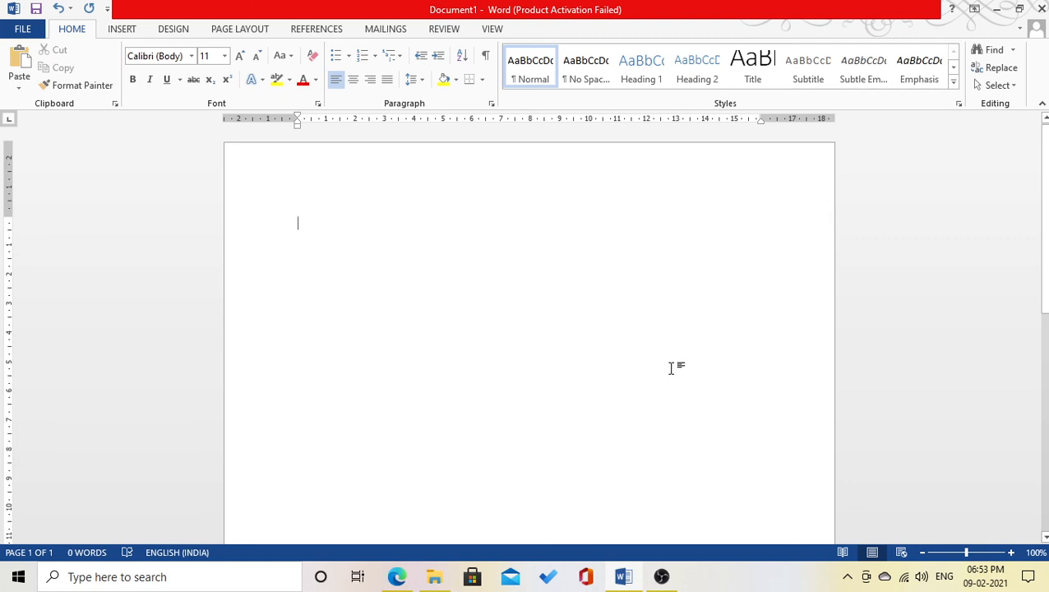
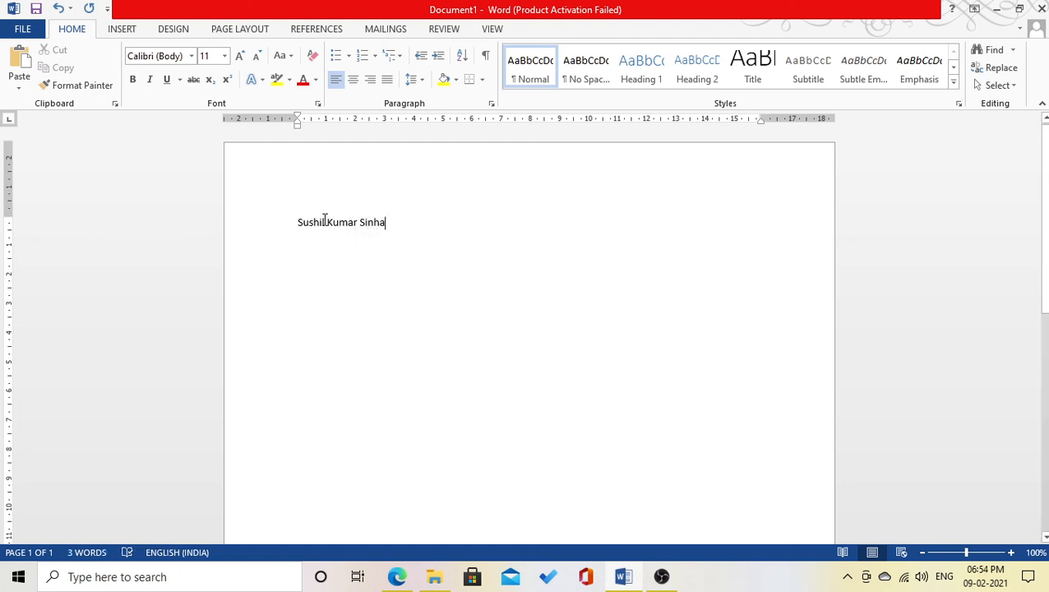
- Enlarge the full name on the first line to 24 pt
{"action": "left_click", "coordinate": [251, 223]}
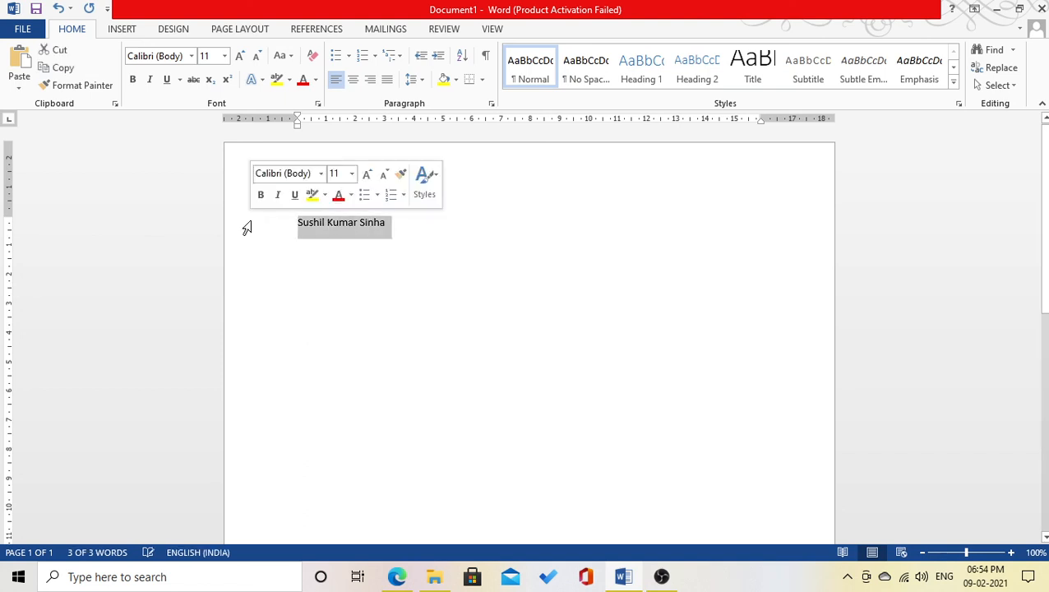
{"action": "key", "text": "ctrl+shift+period"}
{"action": "key", "text": "ctrl+shift+period"}
{"action": "key", "text": "ctrl+shift+period"}
{"action": "key", "text": "ctrl+shift+period"}
{"action": "key", "text": "ctrl+shift+period"}
{"action": "key", "text": "ctrl+shift+period"}
{"action": "key", "text": "ctrl+shift+period"}
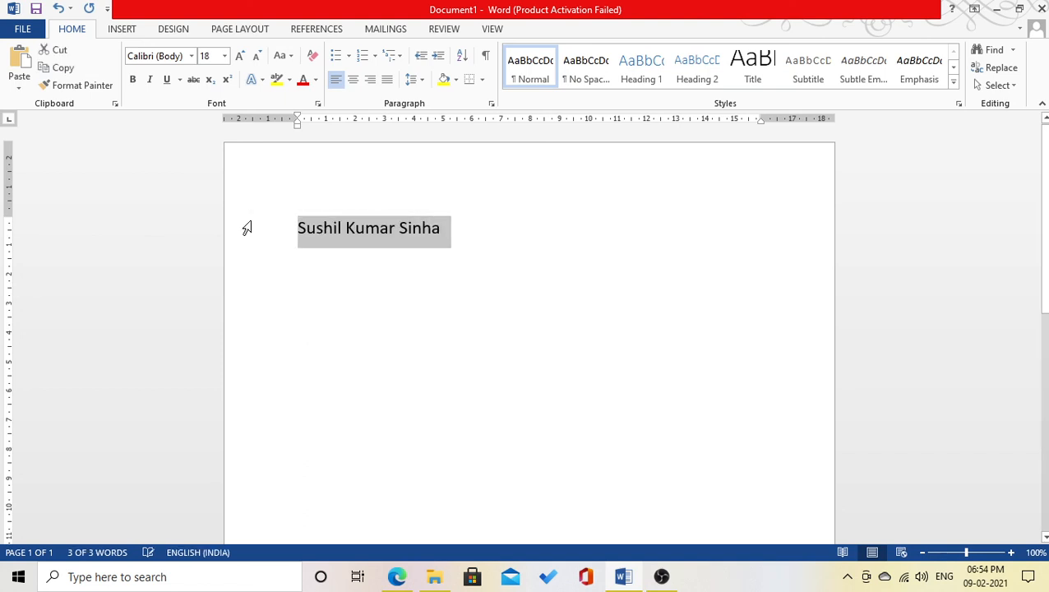
{"action": "left_click", "coordinate": [342, 314]}
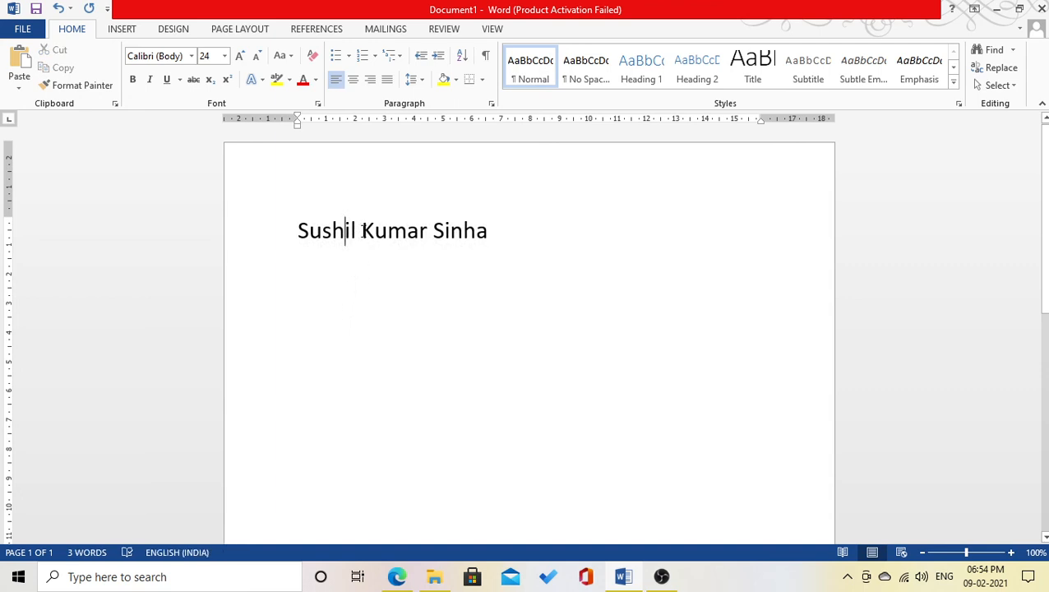
- Add the word 'Computer' on a new line below the name
{"action": "left_click", "coordinate": [363, 232]}
{"action": "left_click", "coordinate": [359, 227]}
{"action": "key", "text": "Right"}
{"action": "left_click", "coordinate": [528, 224]}
{"action": "key", "text": "Return"}
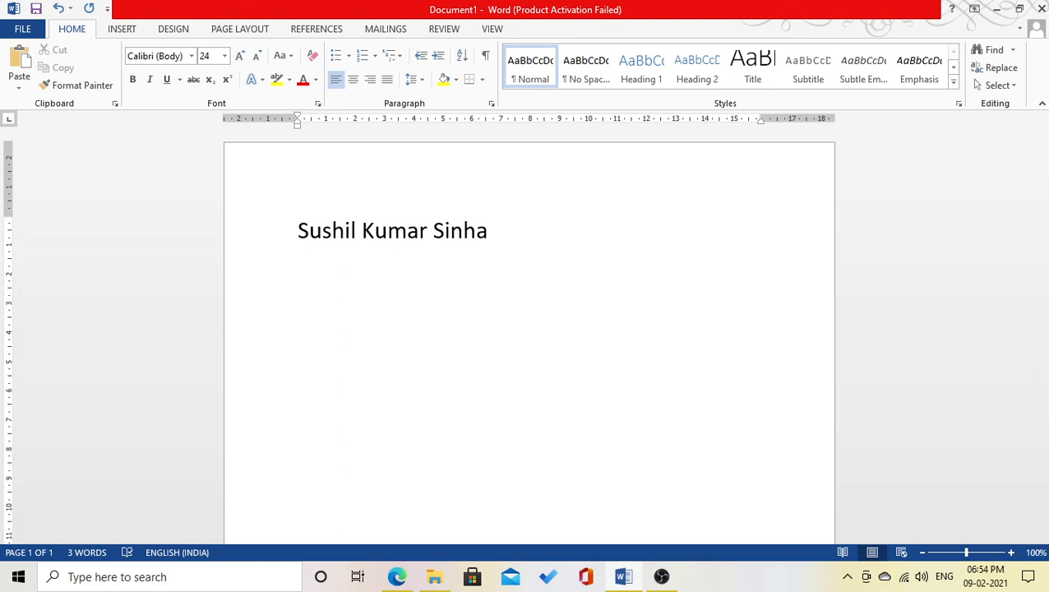
{"action": "type", "text": "Computer"}
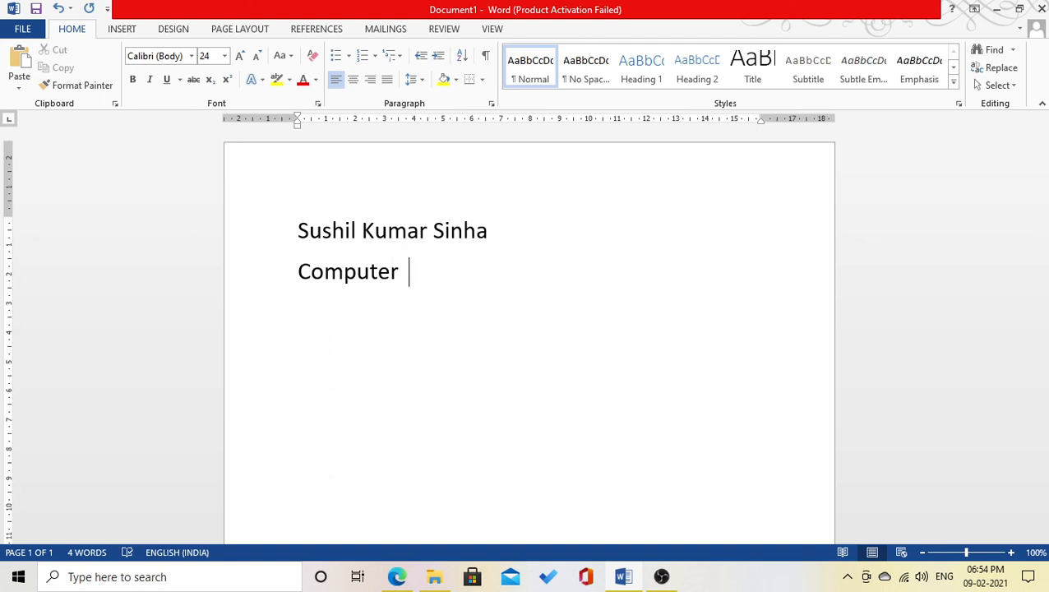
- Insert a tab after 'Computer' and begin an empty line beneath it
{"action": "key", "text": "Tab"}
{"action": "key", "text": "Return"}
{"action": "key", "text": "Return"}
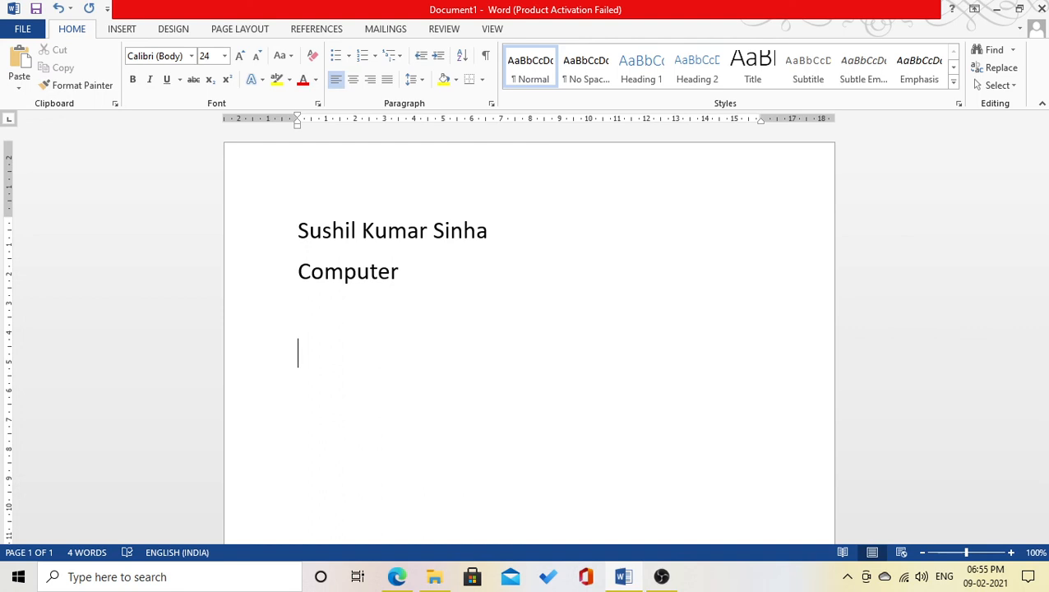
{"action": "left_click", "coordinate": [486, 58]}
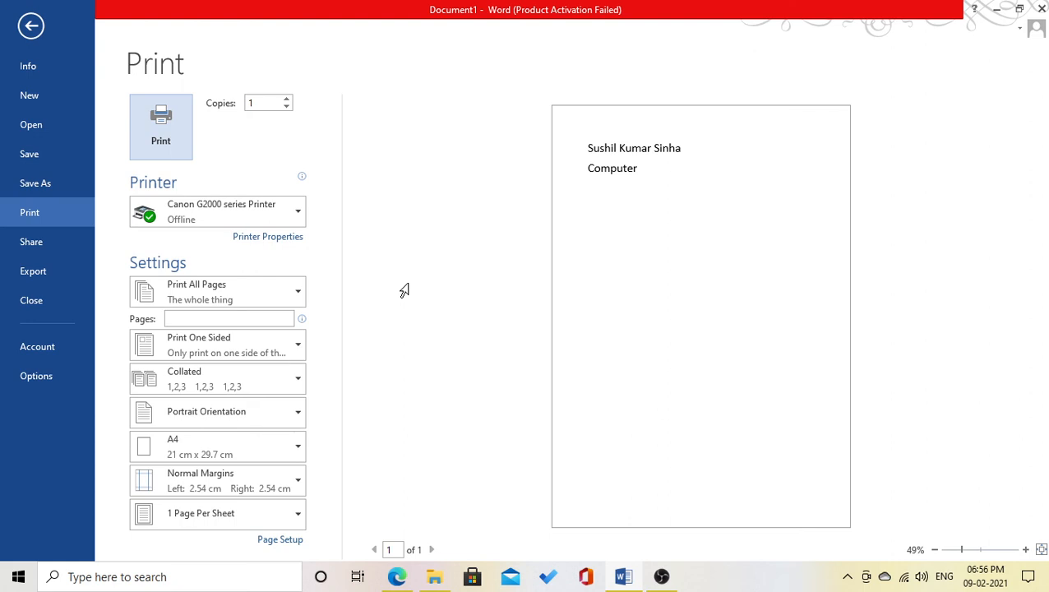
{"action": "left_click", "coordinate": [30, 25]}
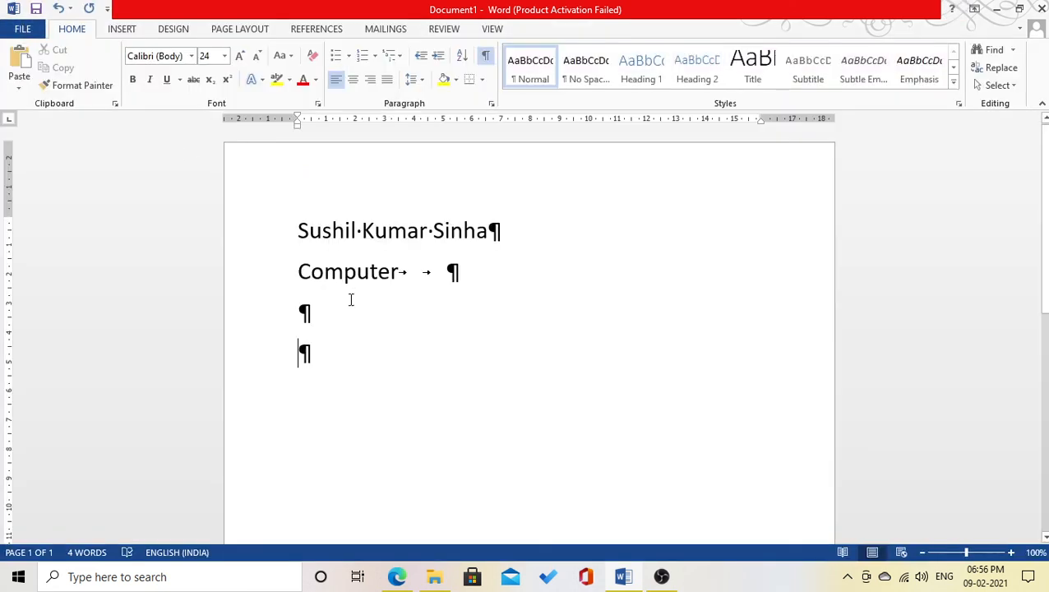
{"action": "left_click", "coordinate": [485, 60]}
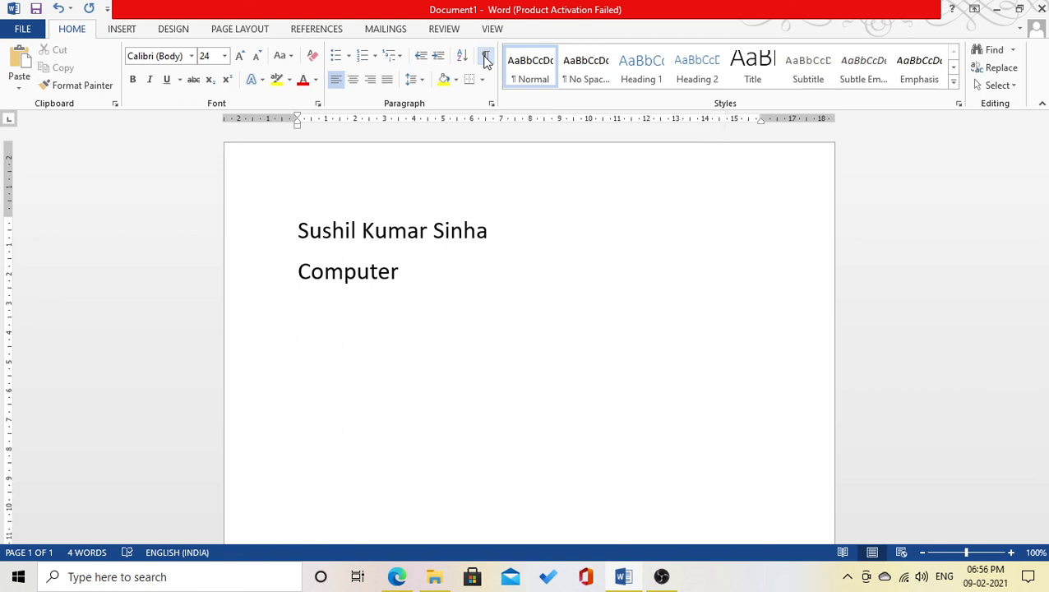